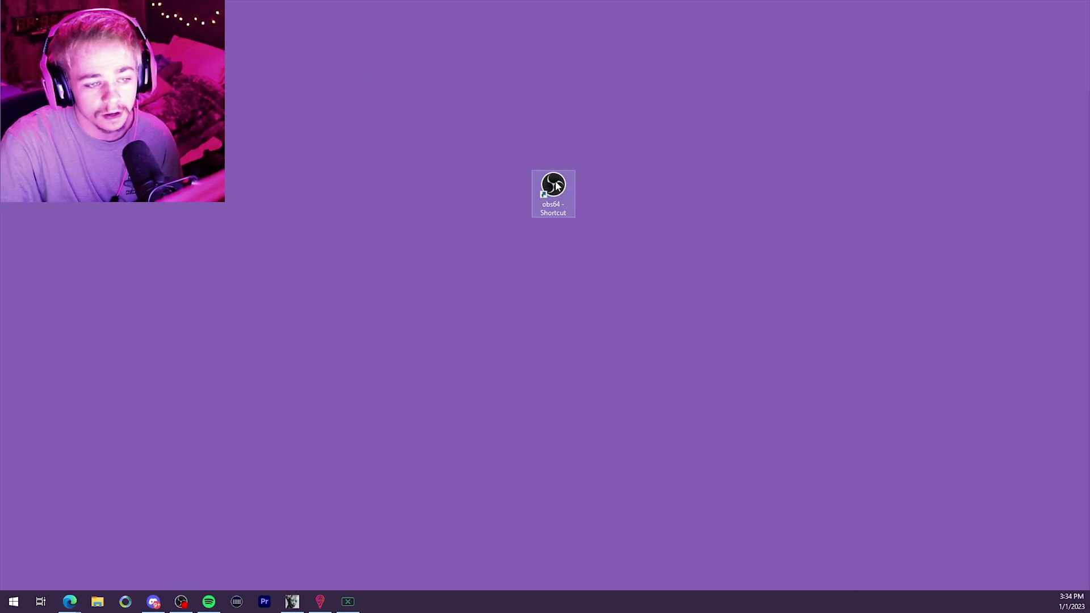
Open the obs64 shortcut's file location and go up to the Z Drive tutorial folder
mouse_move(555, 183)
left_mouse_down()
mouse_move(582, 195)
mouse_move(555, 183)
left_mouse_up()
right_click(551, 191)
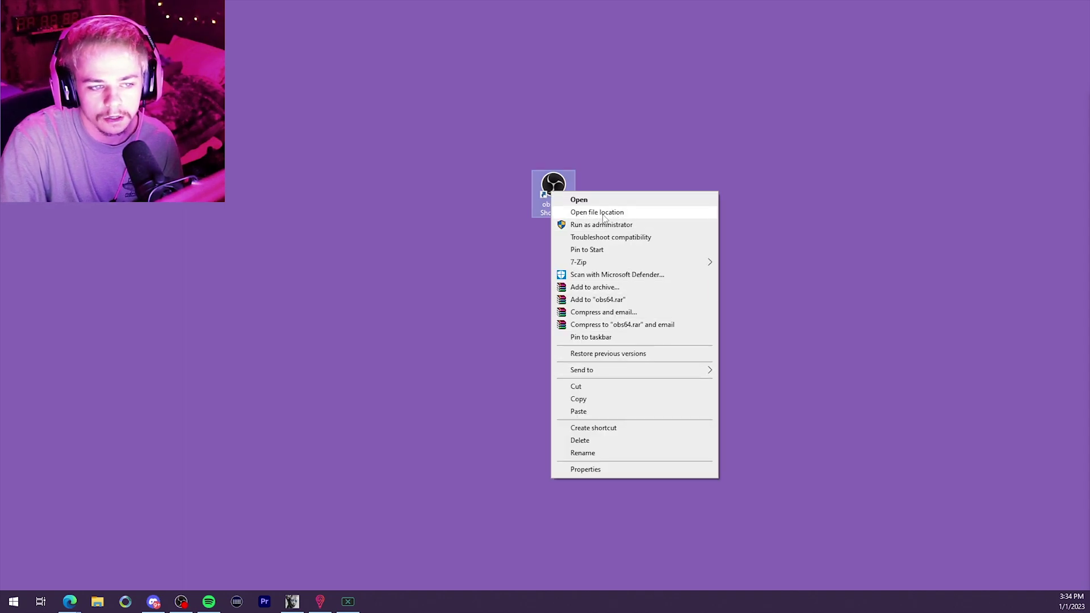
left_click(625, 214)
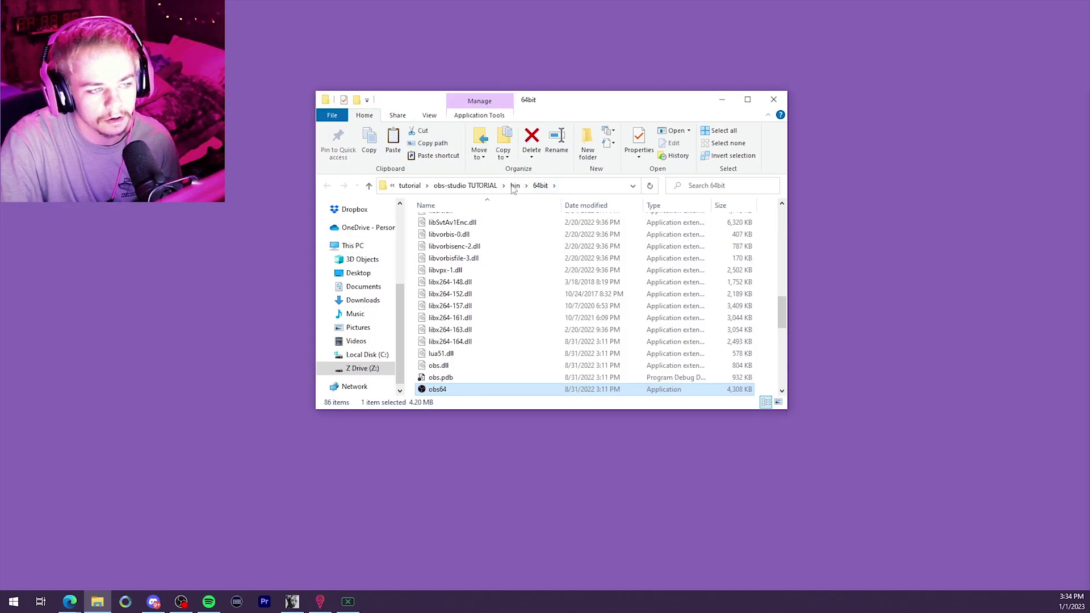
left_click(408, 186)
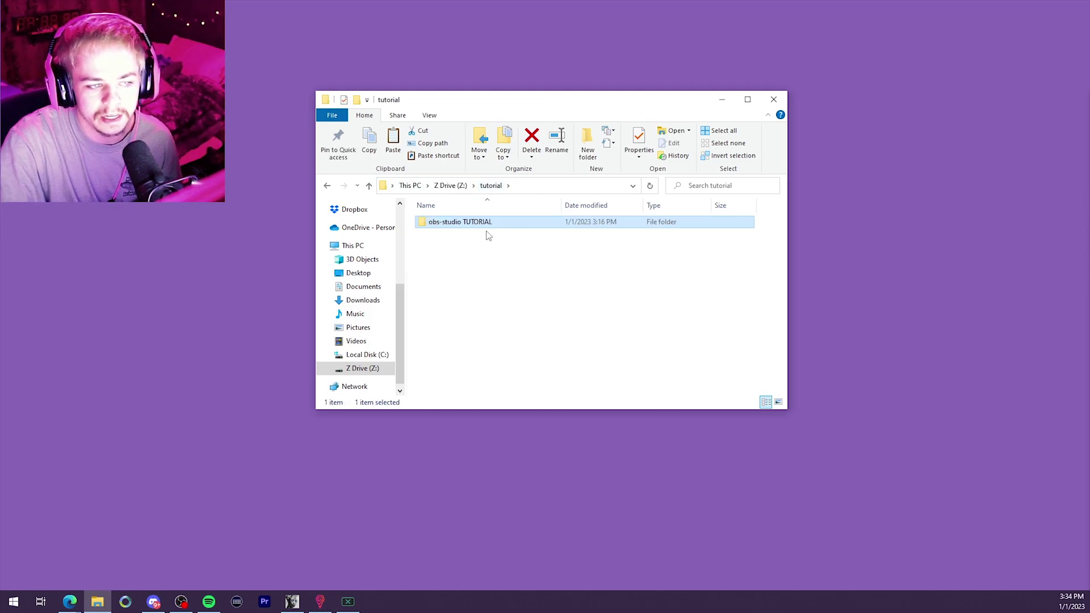
Copy the obs-studio TUTORIAL folder
left_click_drag(527, 103, 563, 112)
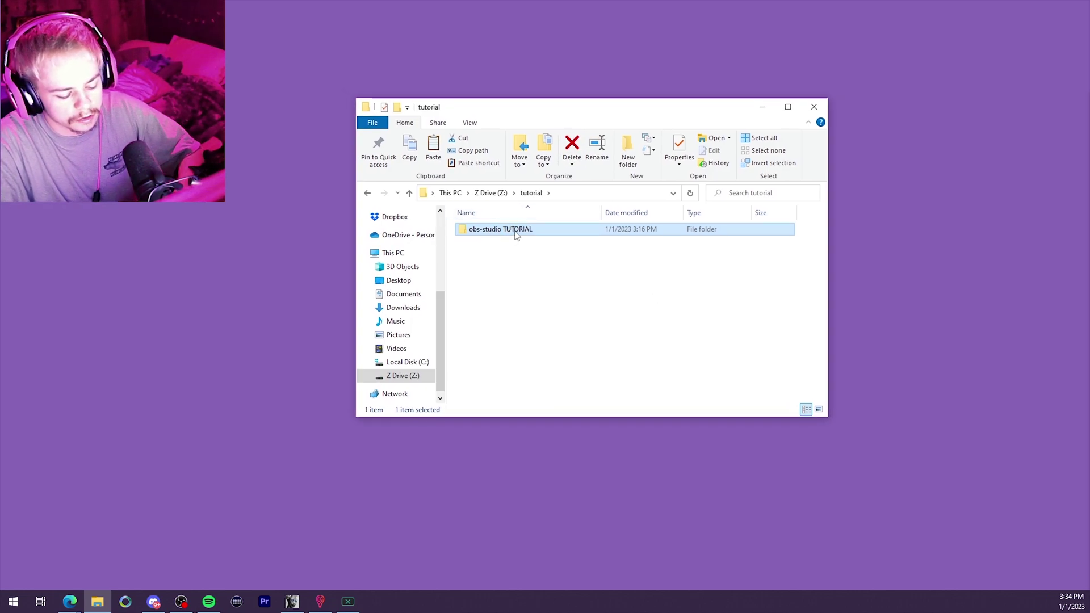
right_click(517, 232)
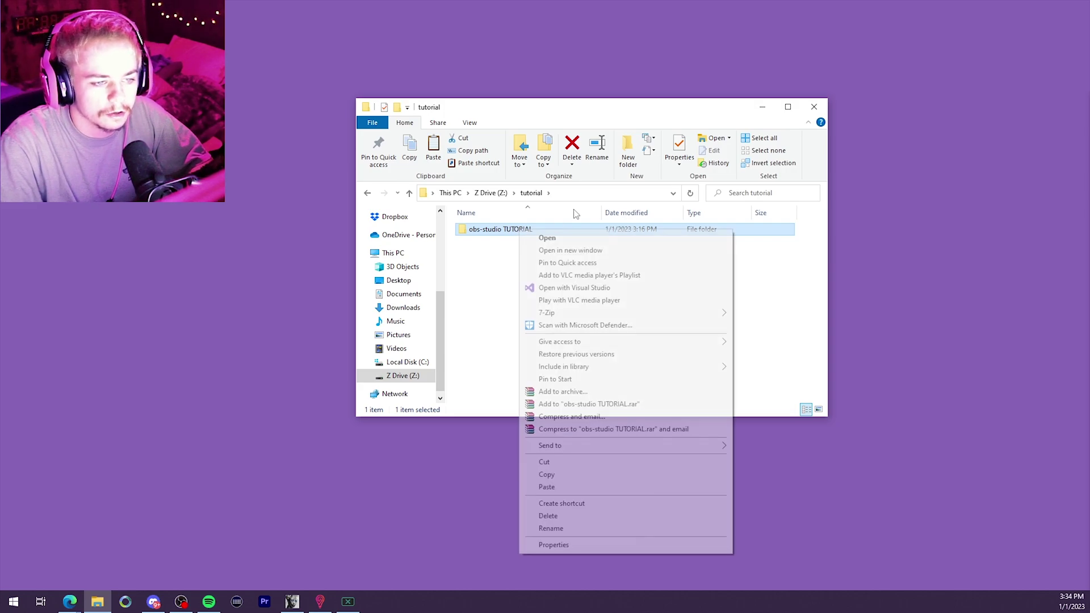
left_click(574, 120)
Paste a duplicate of obs-studio TUTORIAL into the tutorial folder and let the copy finish
left_click(538, 273)
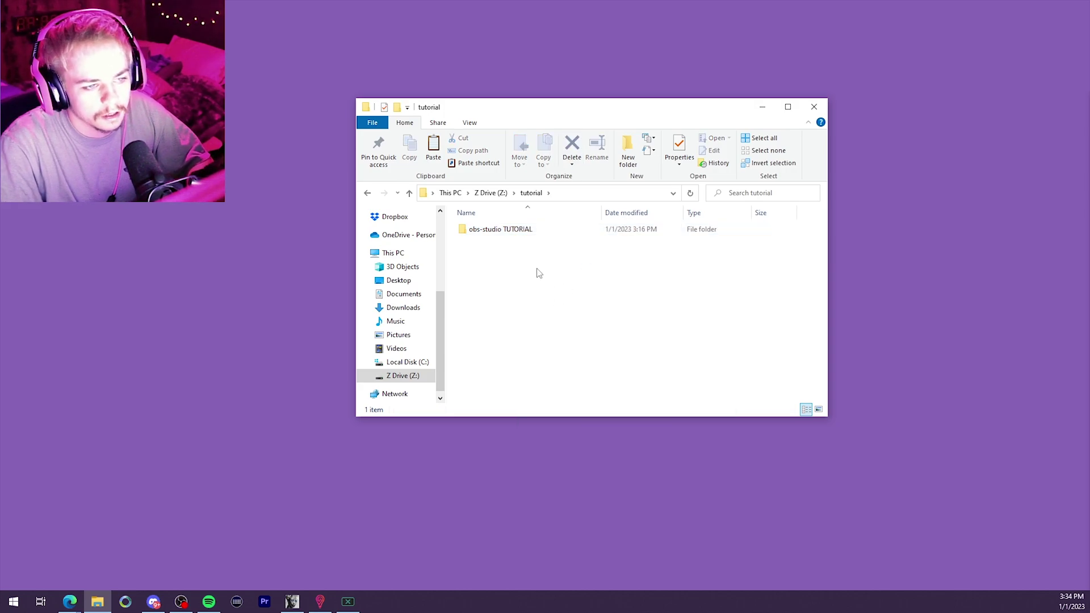
key("ctrl+v")
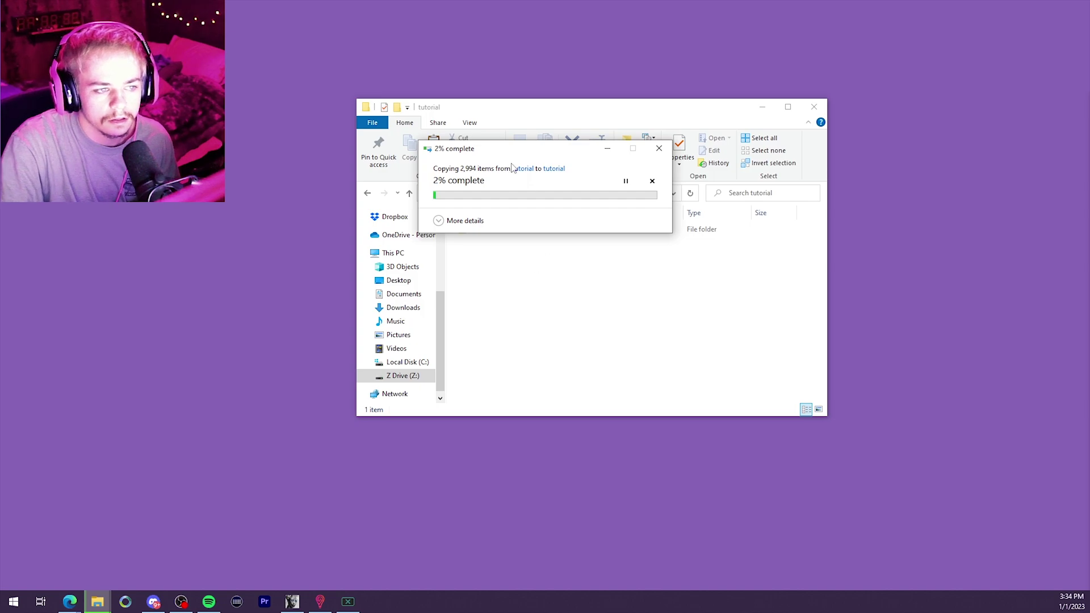
left_click_drag(512, 150, 709, 244)
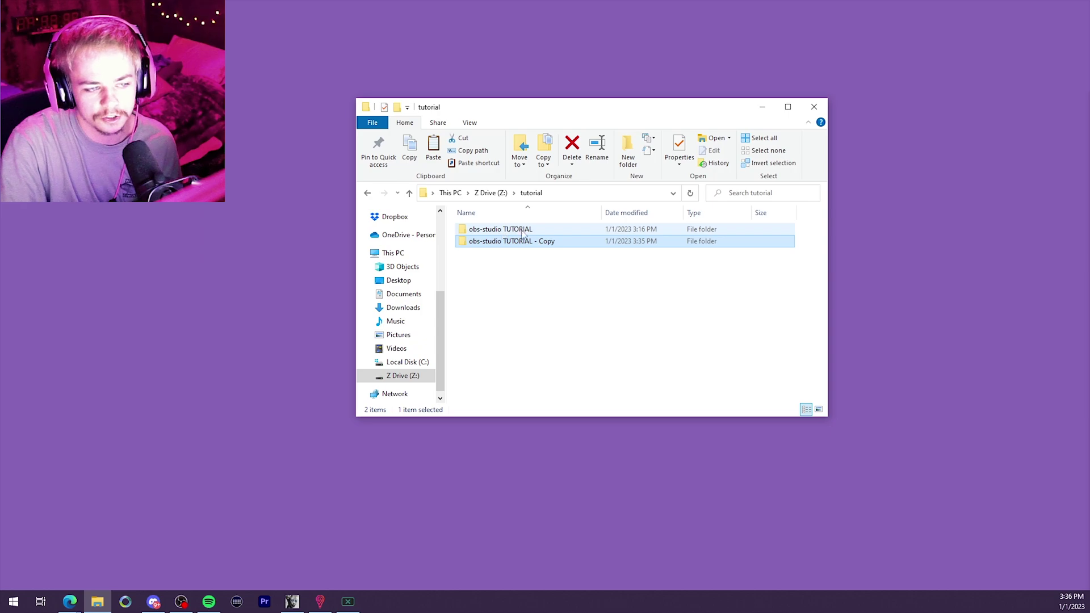
Rename the copied folder to obs-studio TUTORIAL - tiktok
mouse_move(560, 249)
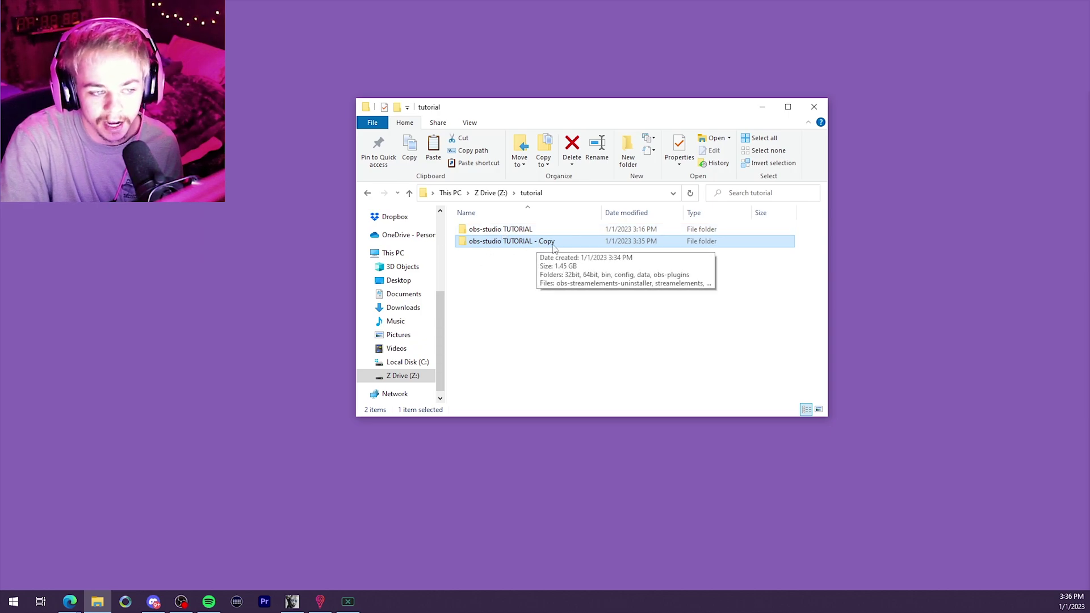
left_click(556, 233)
left_click_drag(561, 228, 542, 227)
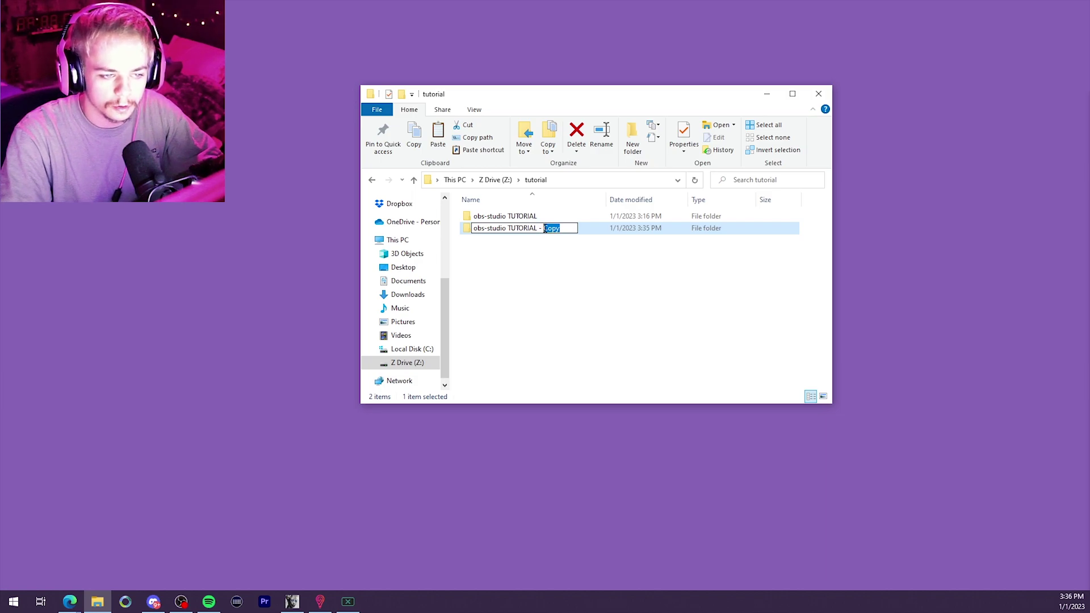
type("Tik")
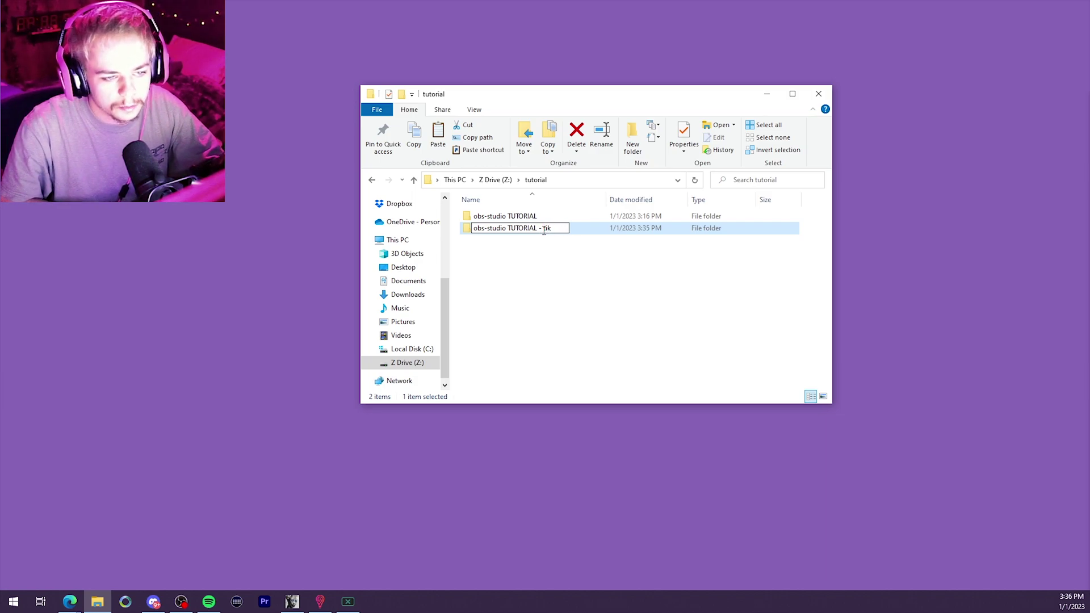
type("tok")
left_click(550, 216)
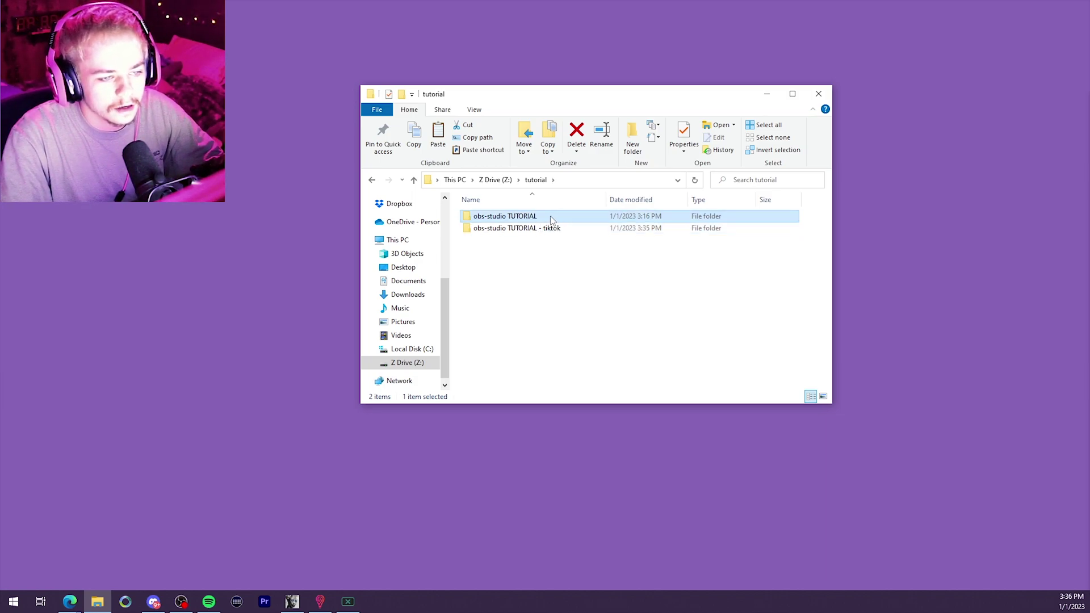
Rename the original folder to obs-studio TUTORIAL - twitch
left_click(550, 216)
left_click(546, 217)
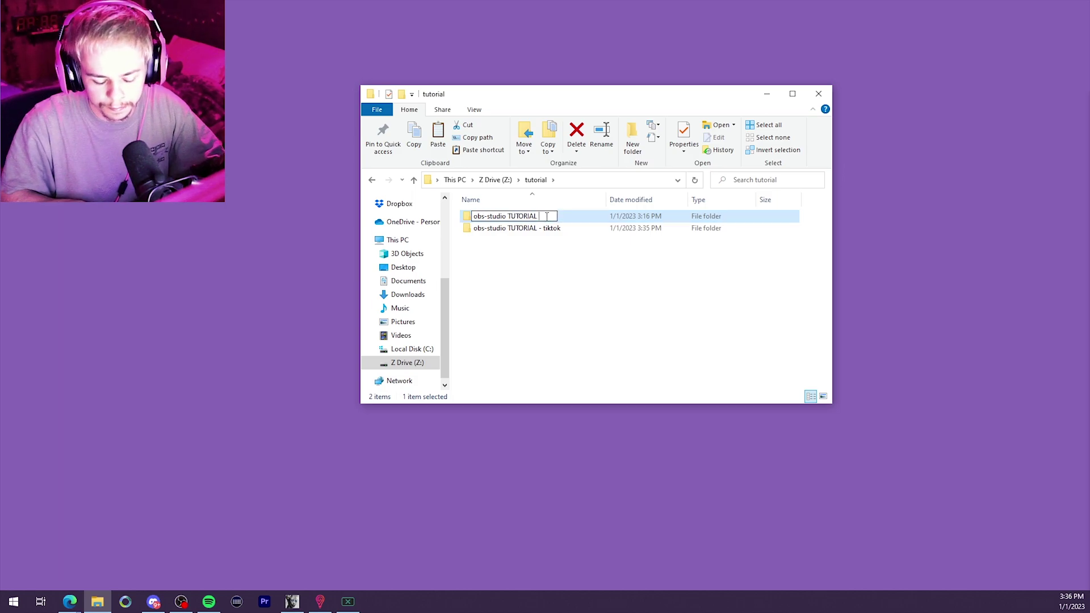
type("- twitch")
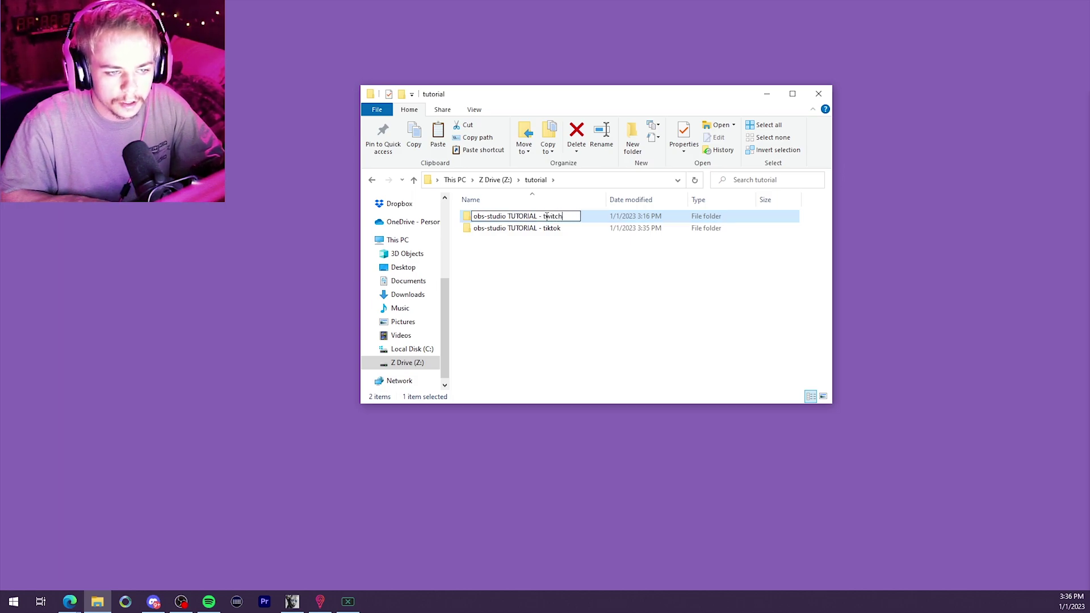
key("Return")
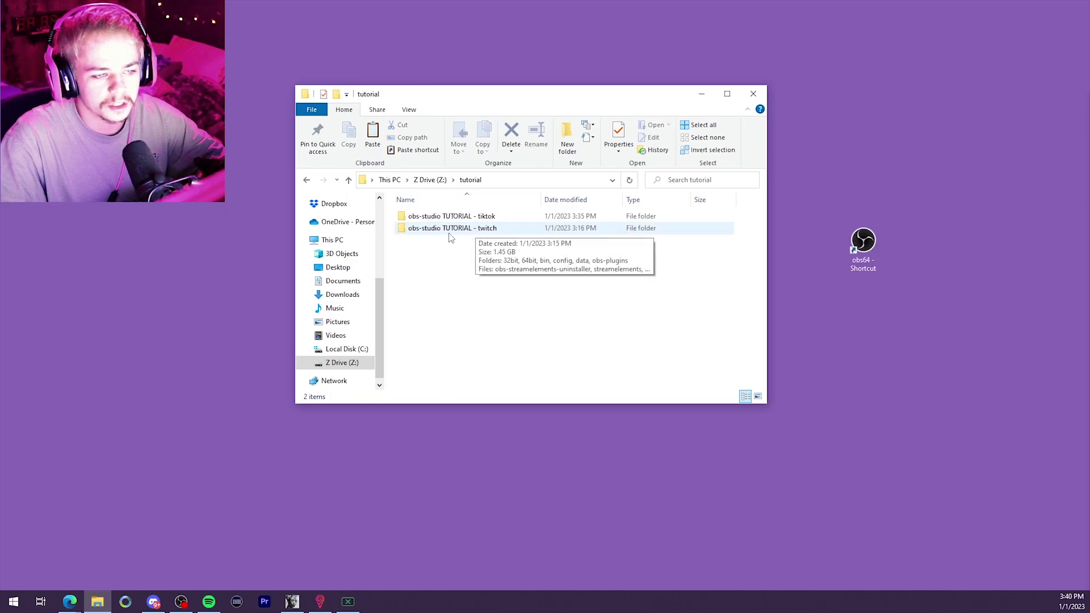
Create a desktop shortcut to obs64 from the twitch folder's bin\64bit directory
double_click(454, 228)
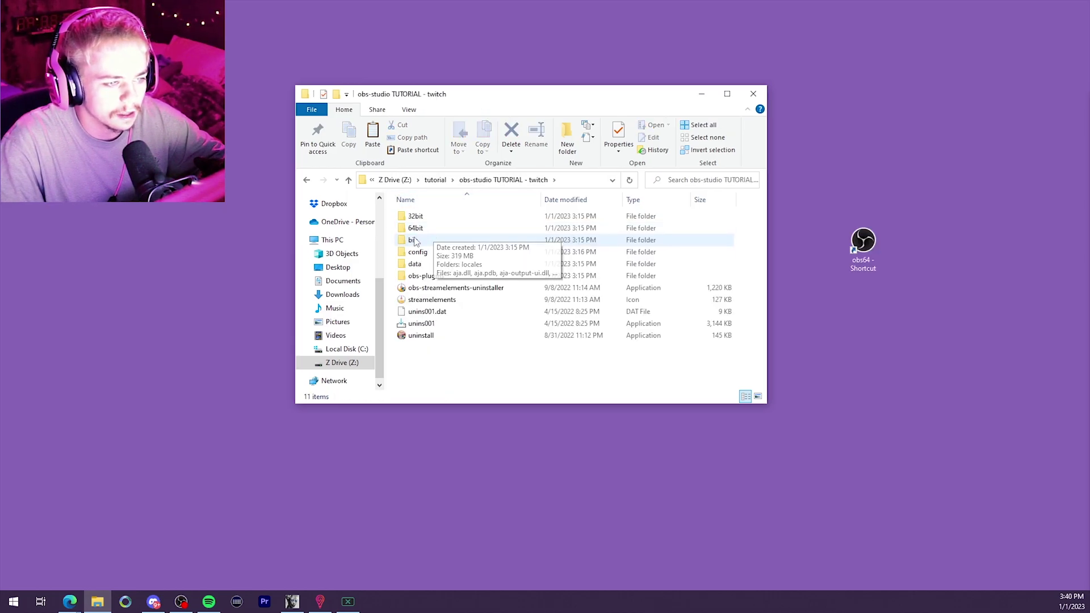
double_click(436, 241)
left_click(433, 228)
double_click(433, 229)
scroll(485, 284, "down", 12)
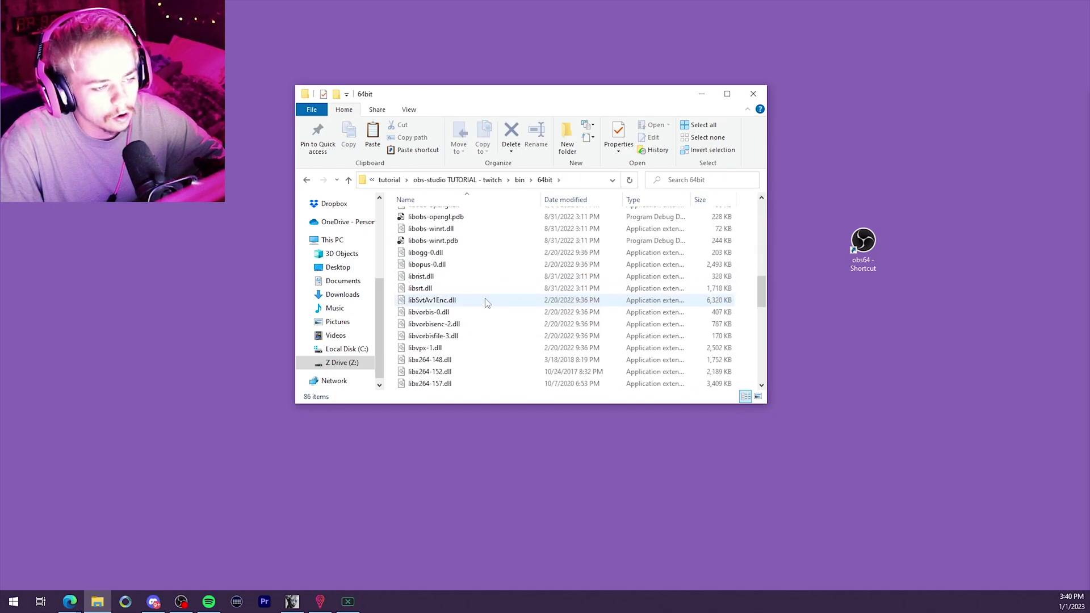
scroll(486, 302, "down", 5)
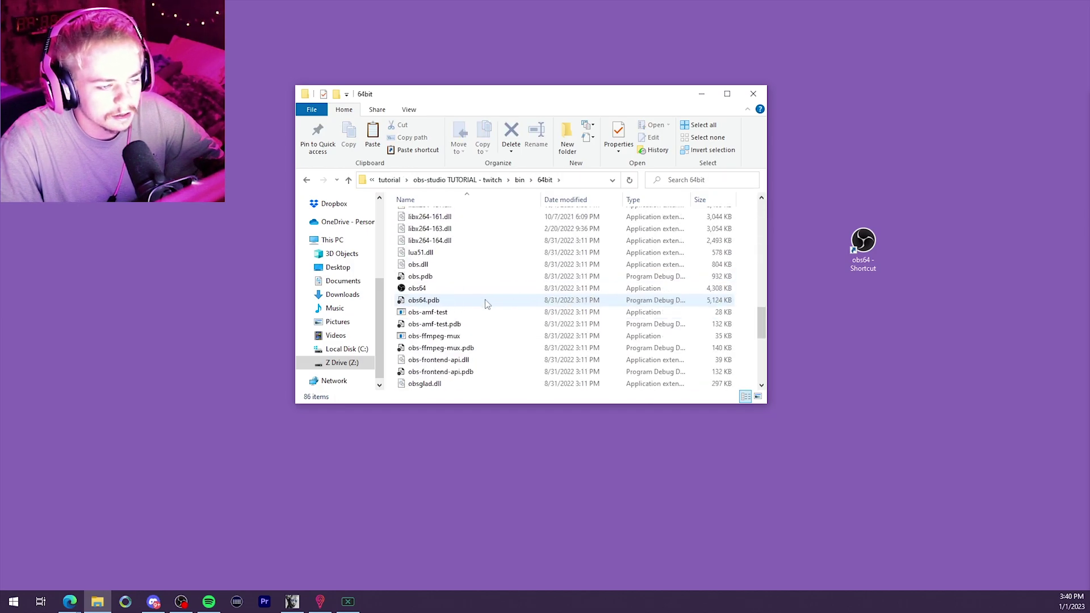
left_click(432, 293)
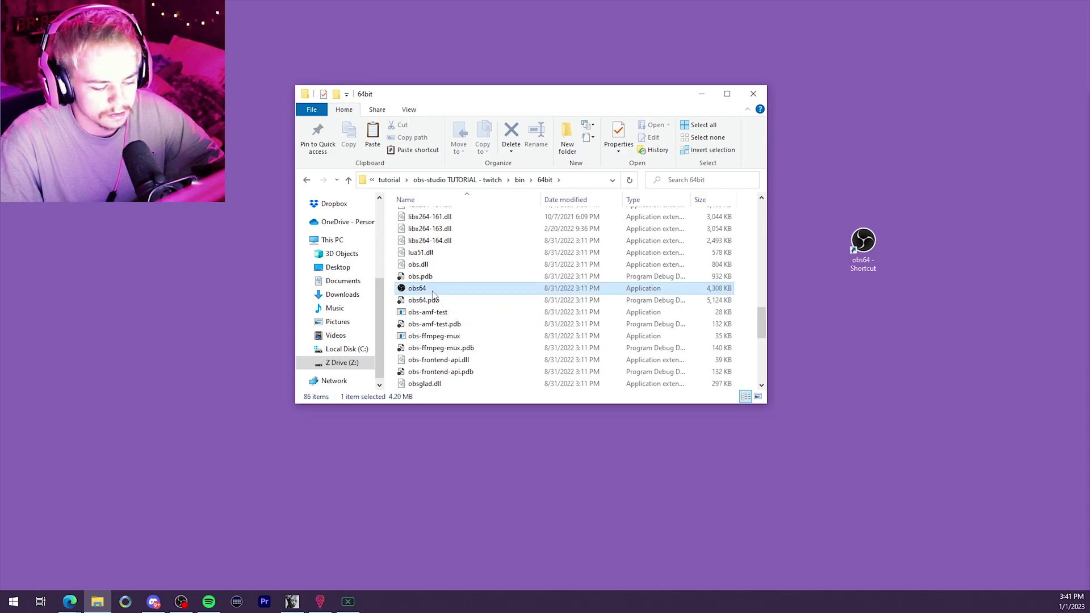
left_click_drag(426, 292, 847, 335)
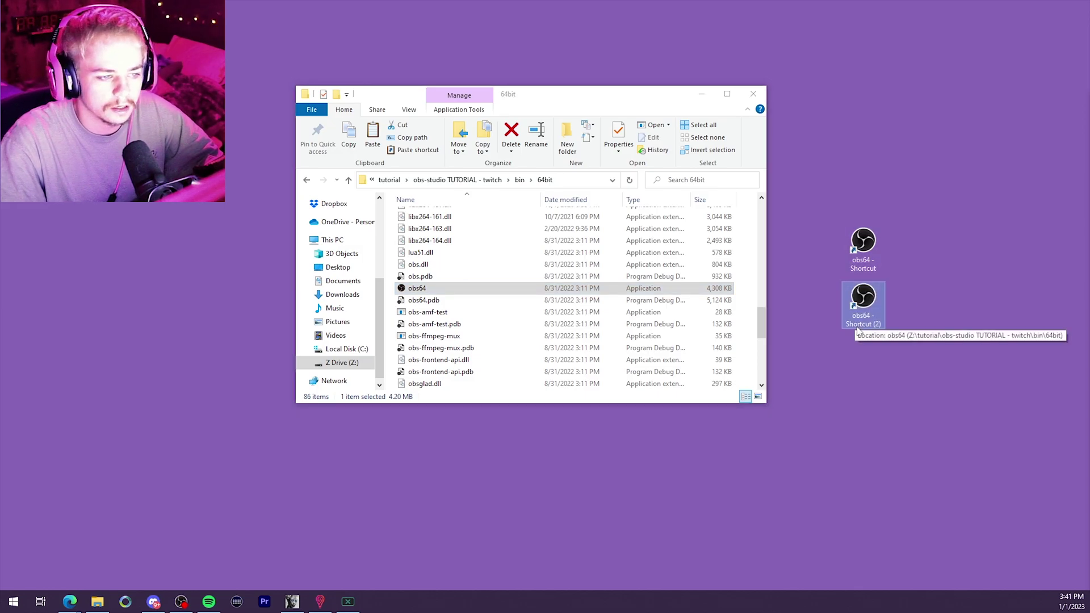
Create a desktop shortcut to obs64 from the tiktok folder's bin\64bit directory
left_click(308, 178)
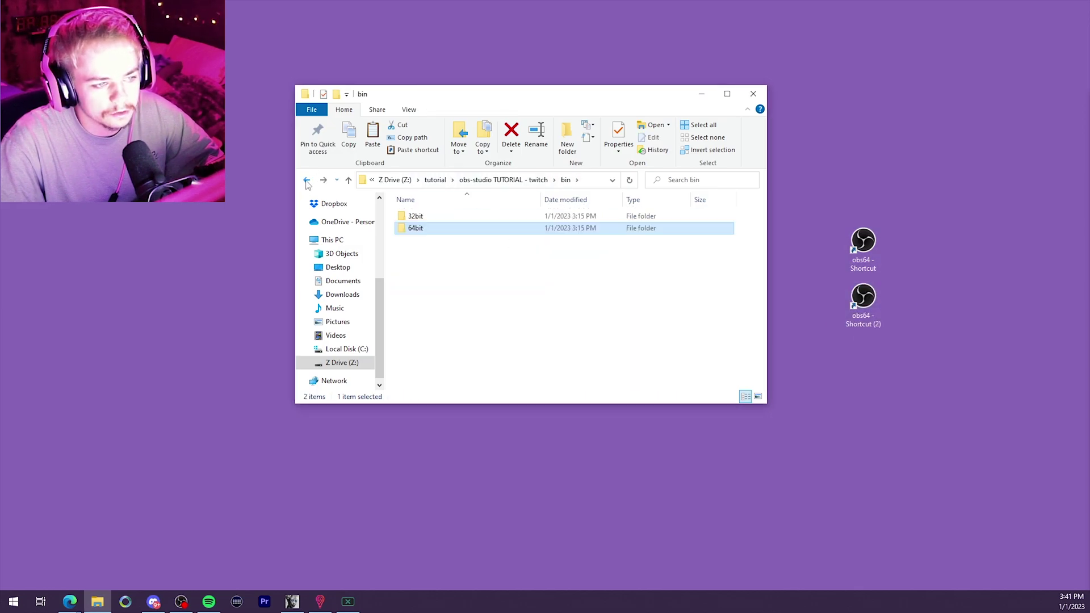
left_click(308, 180)
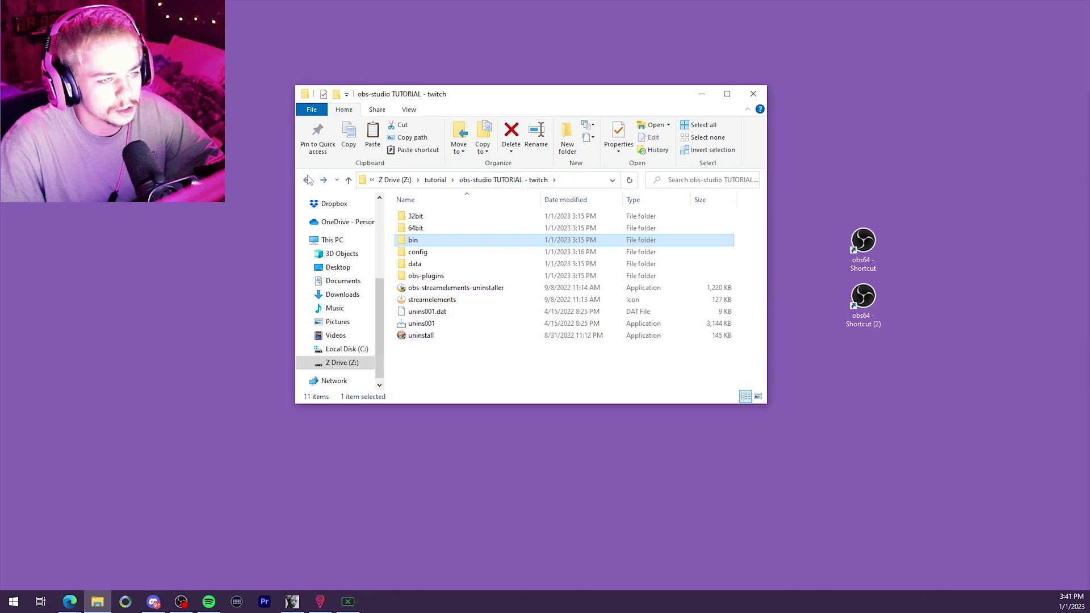
left_click(307, 180)
double_click(503, 219)
double_click(426, 238)
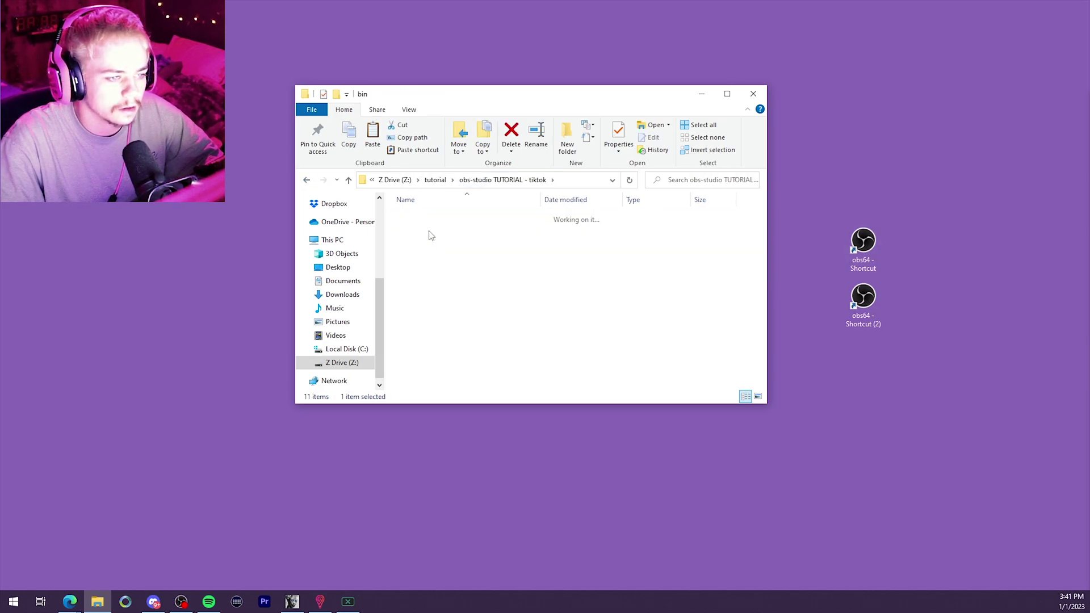
double_click(428, 231)
scroll(441, 313, "down", 10)
scroll(423, 254, "down", 1)
left_click(422, 254)
left_click_drag(423, 254, 862, 187)
Delete the original OBS desktop shortcut
left_click(867, 244)
right_click(867, 244)
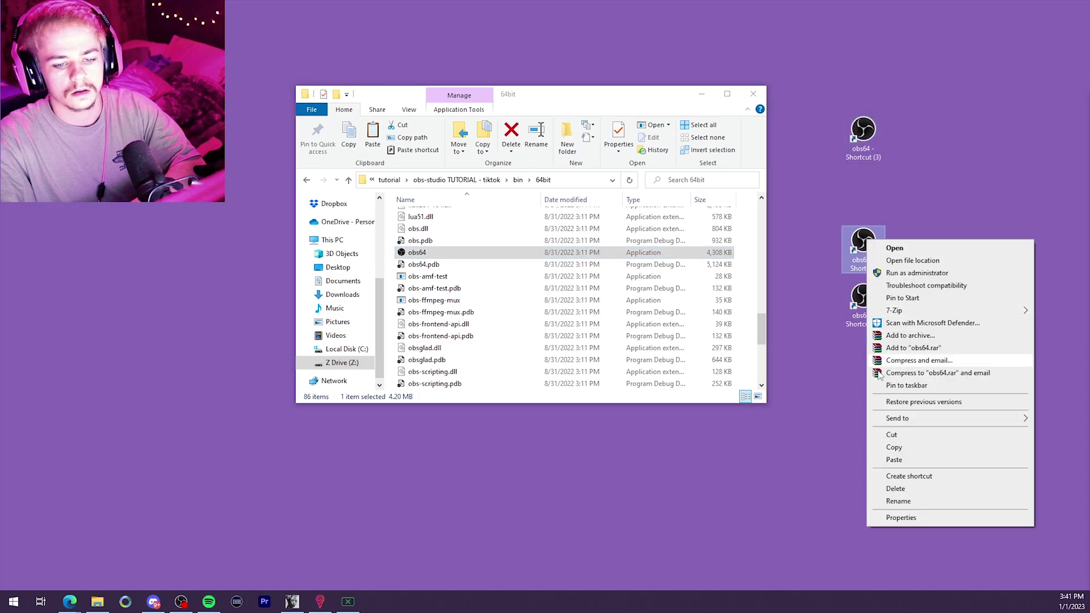
left_click(912, 491)
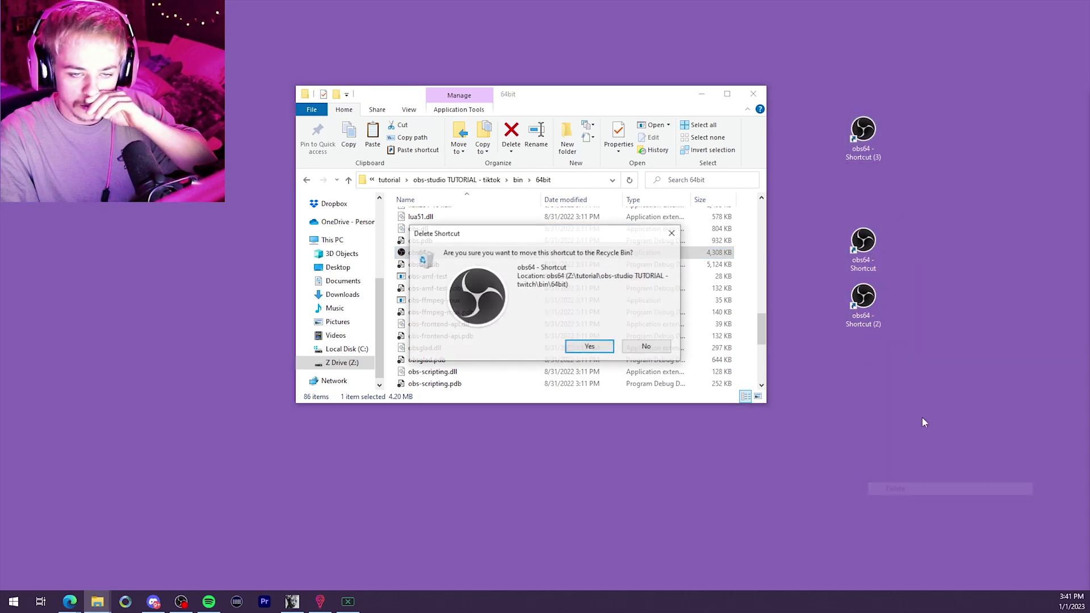
left_click(597, 348)
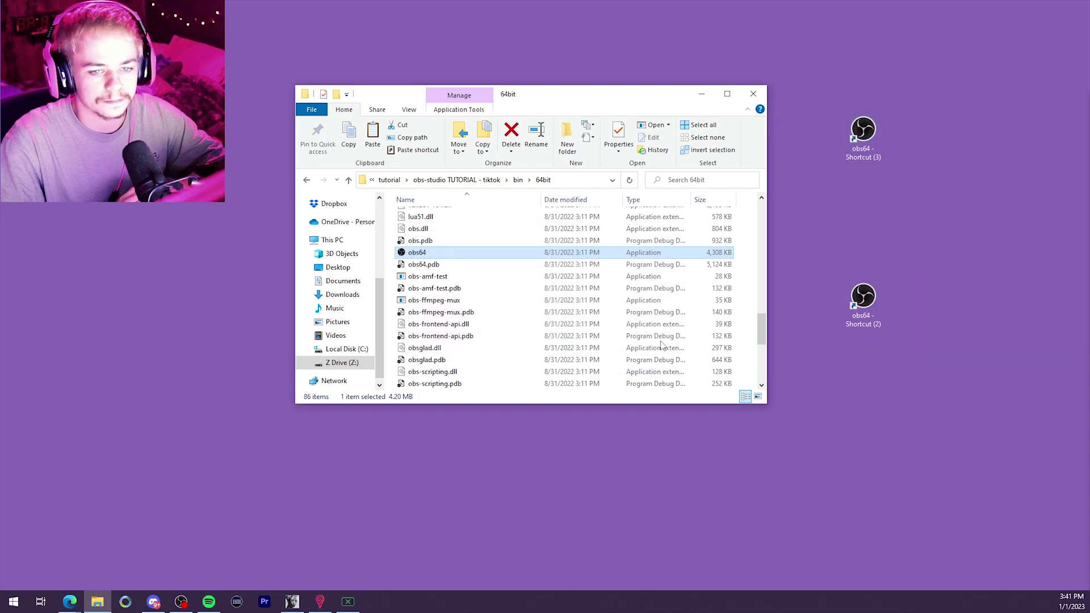
Rename the obs64 - Shortcut (3) shortcut to obs64 - tutorial -tiktok
left_click(866, 159)
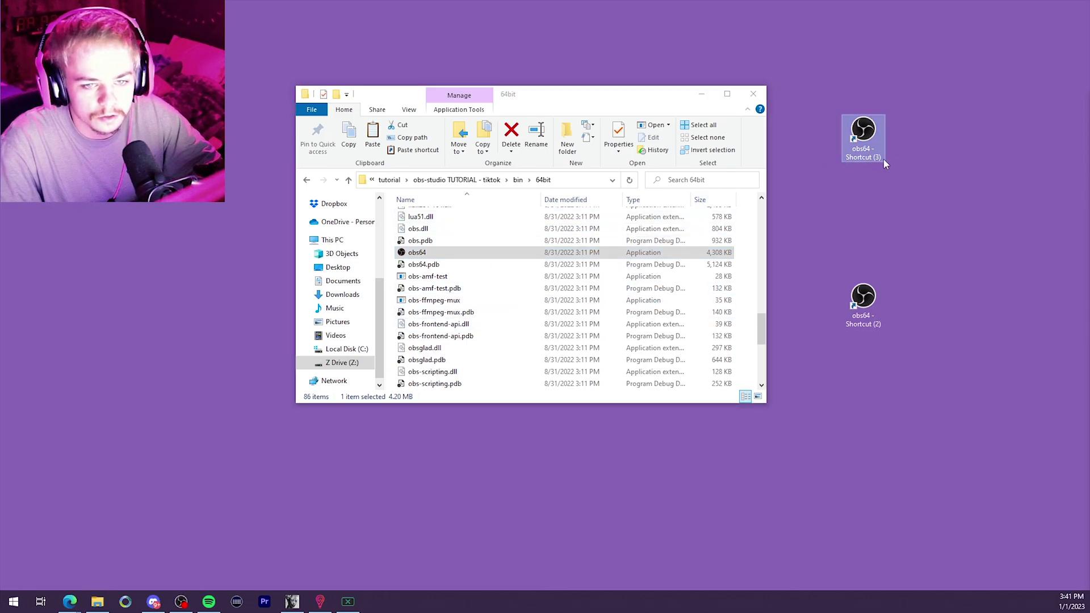
left_click(874, 158)
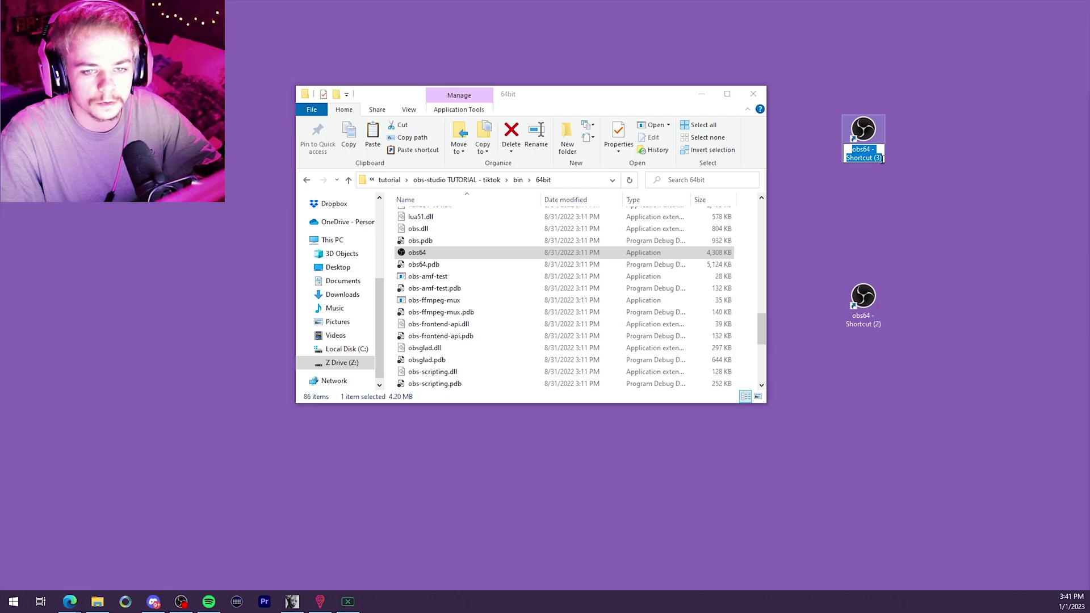
left_click_drag(878, 159, 846, 157)
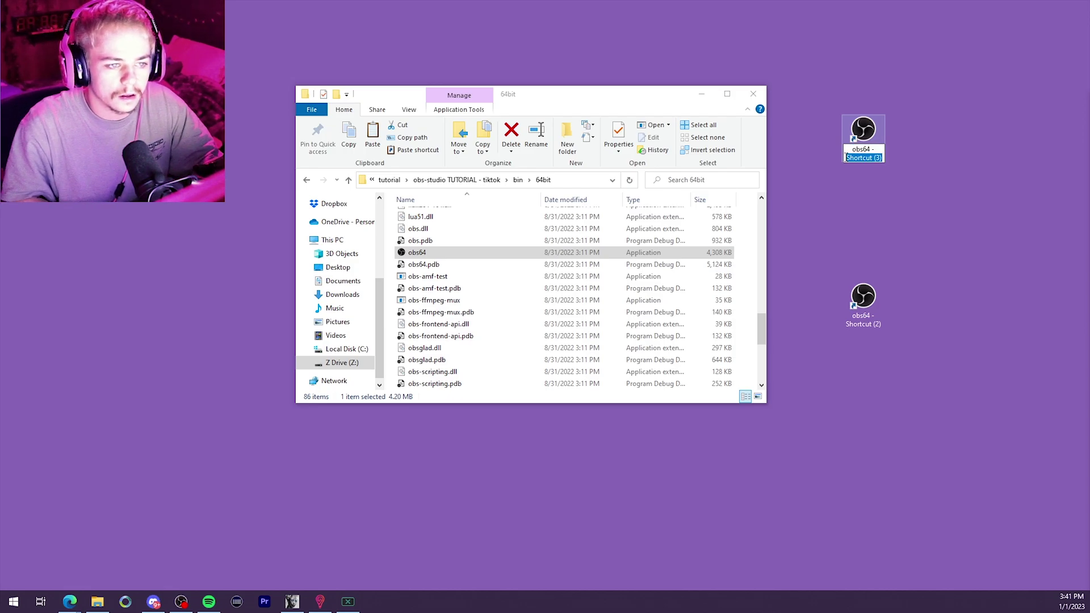
type("tutorial -tiktok")
left_click(864, 321)
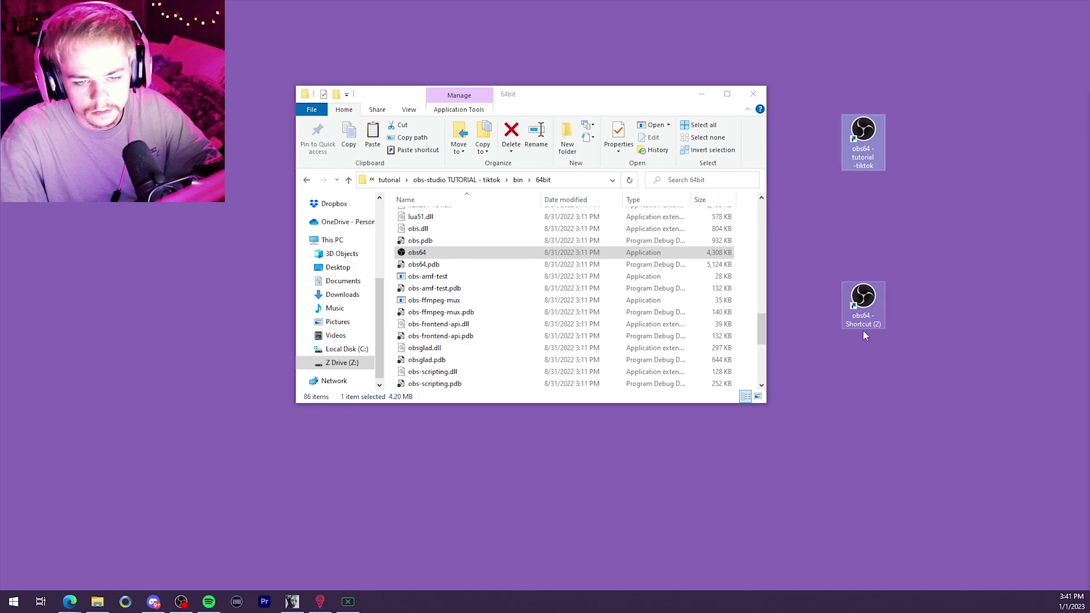
Rename the obs64 - Shortcut (2) shortcut to obs64 - tutorial -twitch
left_click(870, 326)
left_click_drag(883, 325, 839, 328)
type("tutori")
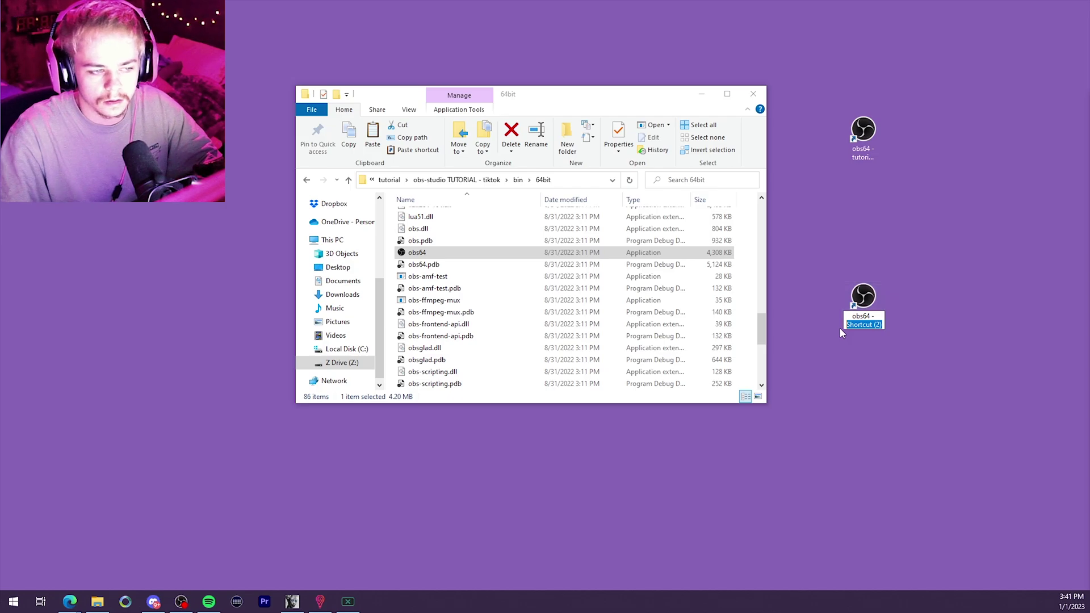
type("al -twitch")
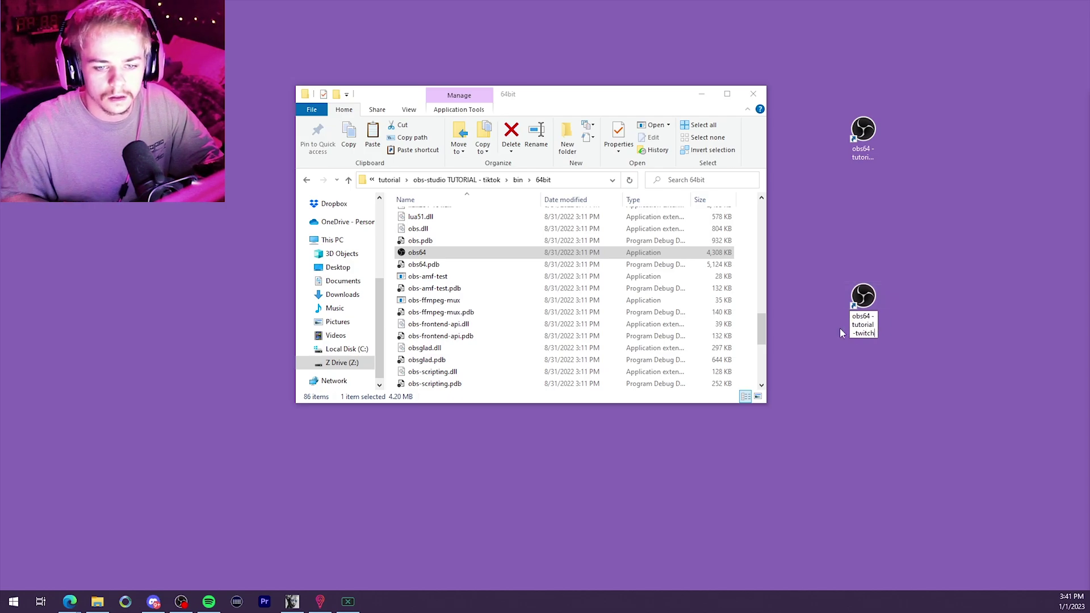
key("Return")
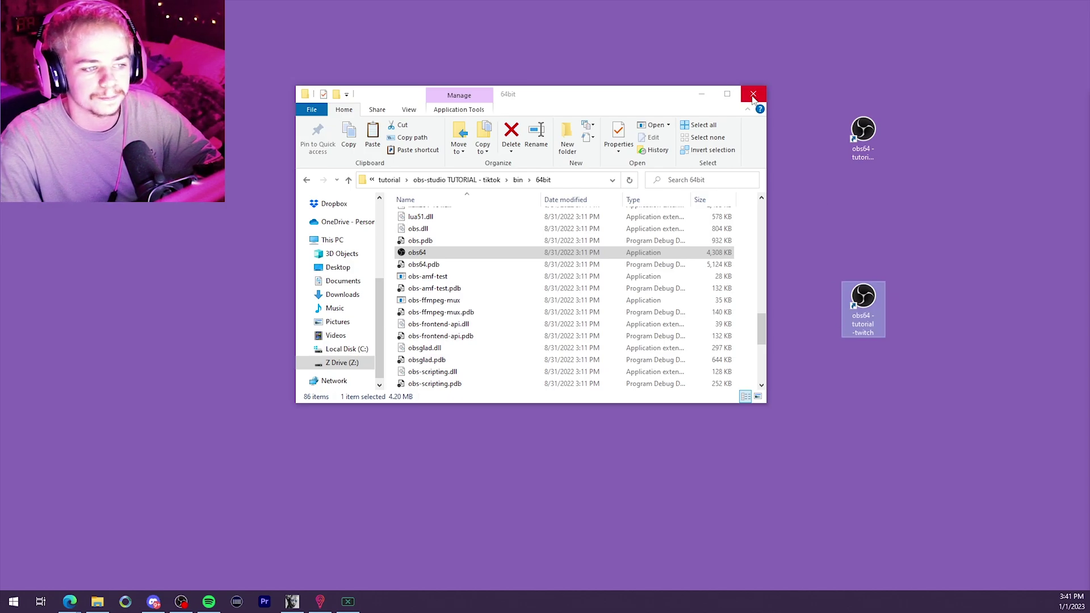
left_click(632, 105)
Append --portable to the twitch shortcut's Target in its Properties and apply it
left_click_drag(863, 131, 820, 176)
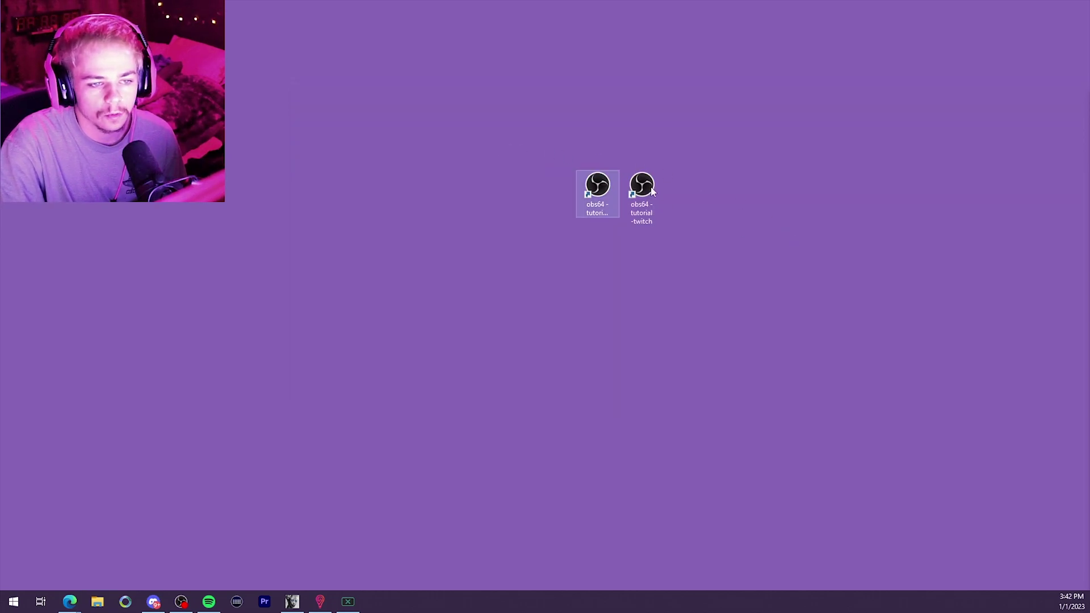
right_click(651, 192)
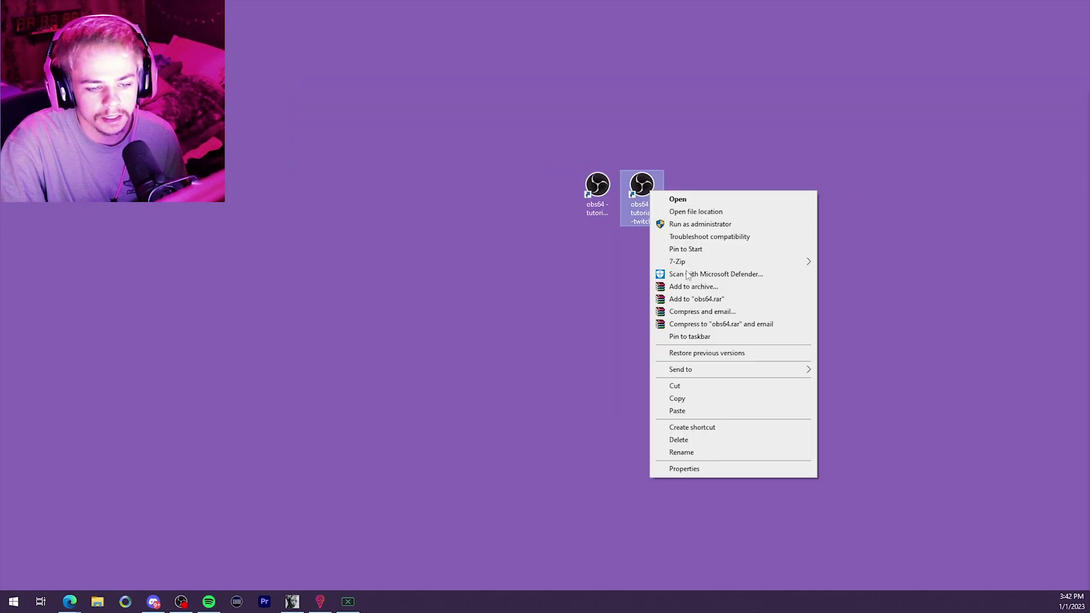
left_click(700, 470)
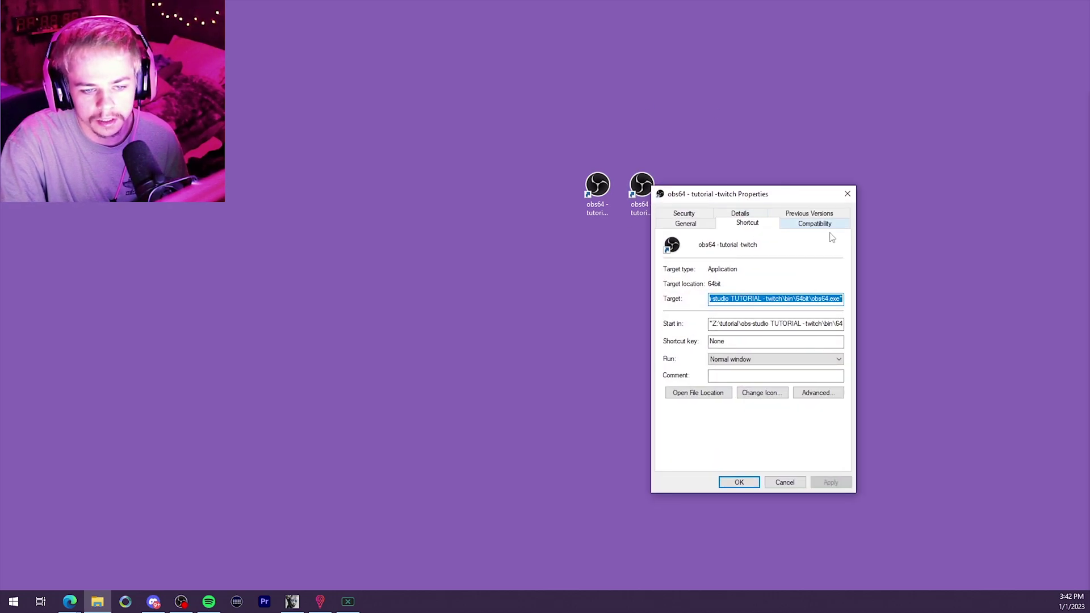
left_click(729, 299)
left_click_drag(733, 299, 858, 302)
left_click(842, 300)
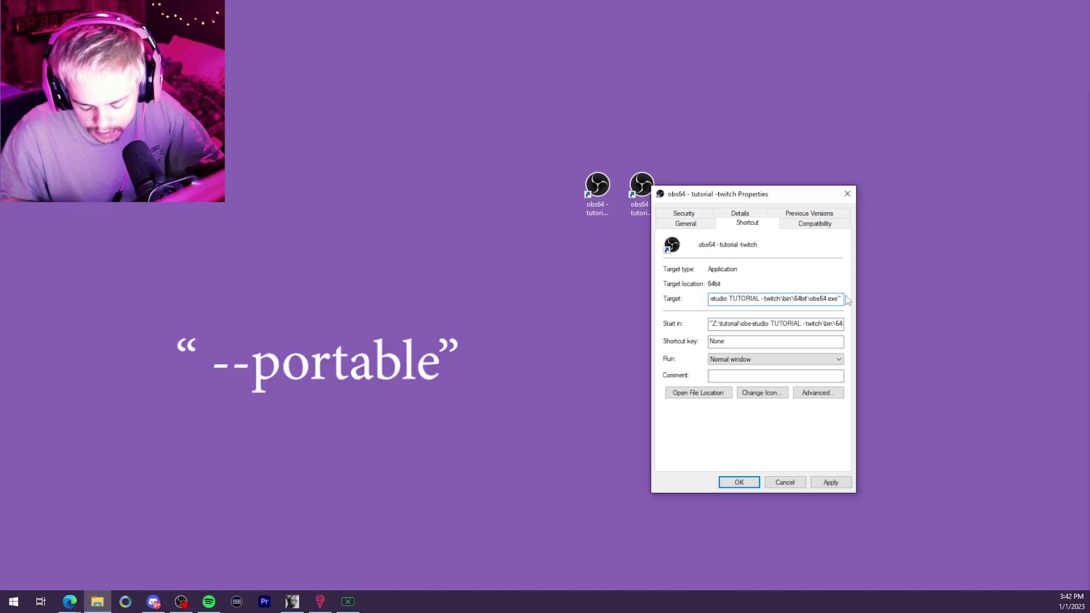
type("--portabl")
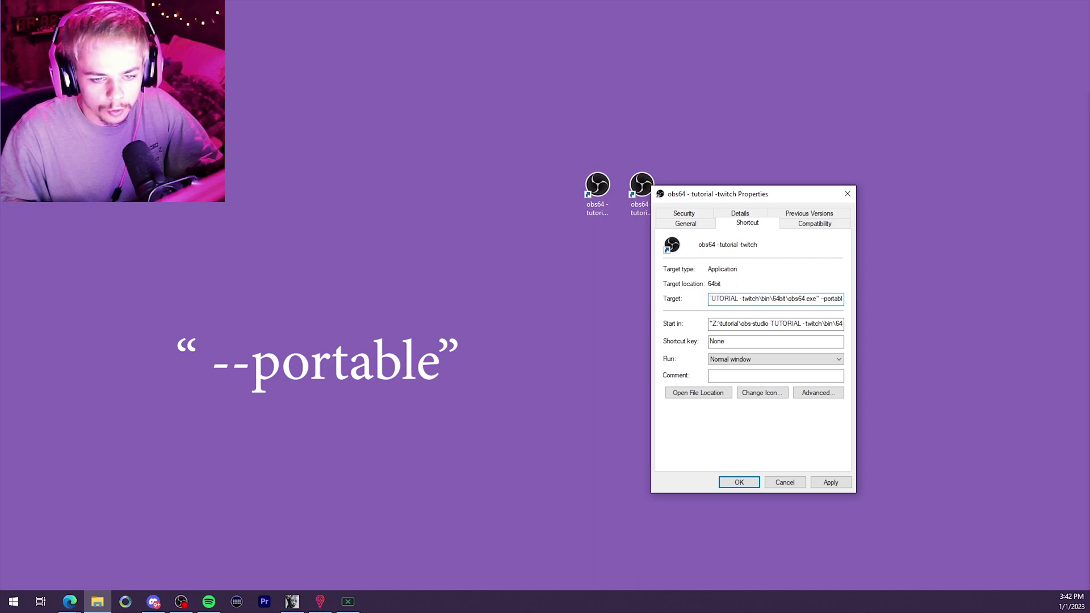
type("e")
left_click(831, 482)
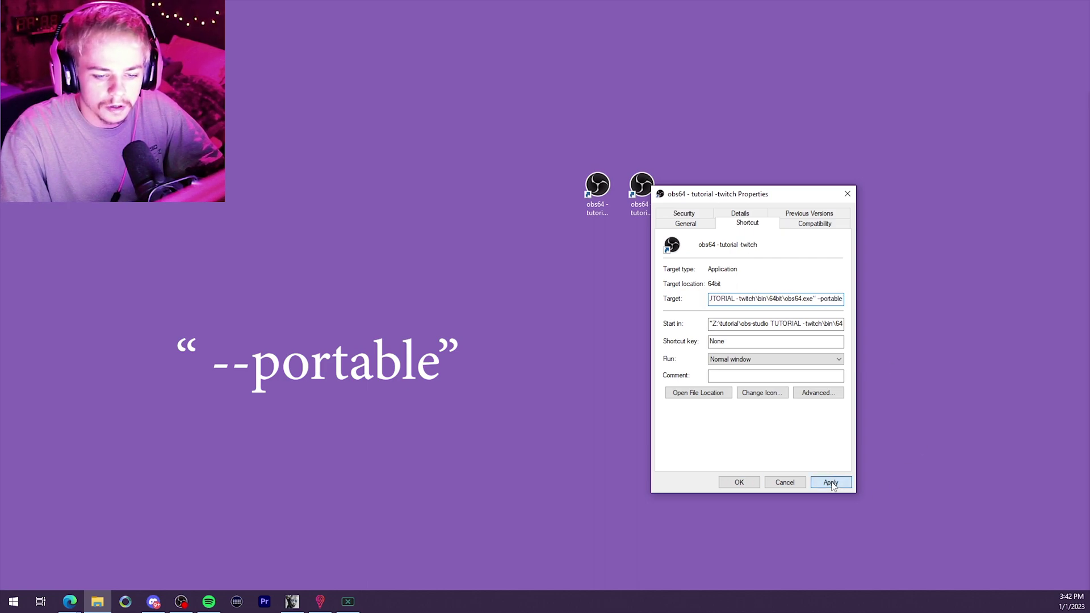
left_click(744, 484)
left_click(592, 199)
Append --portable to the tiktok shortcut's Target in its Properties and apply it
right_click(592, 199)
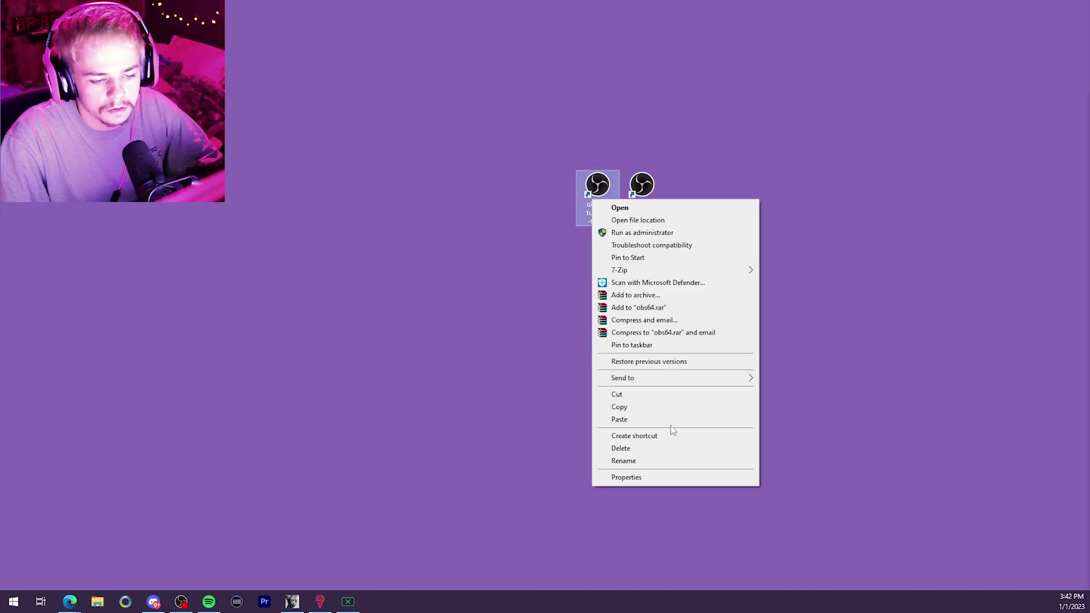
left_click(666, 480)
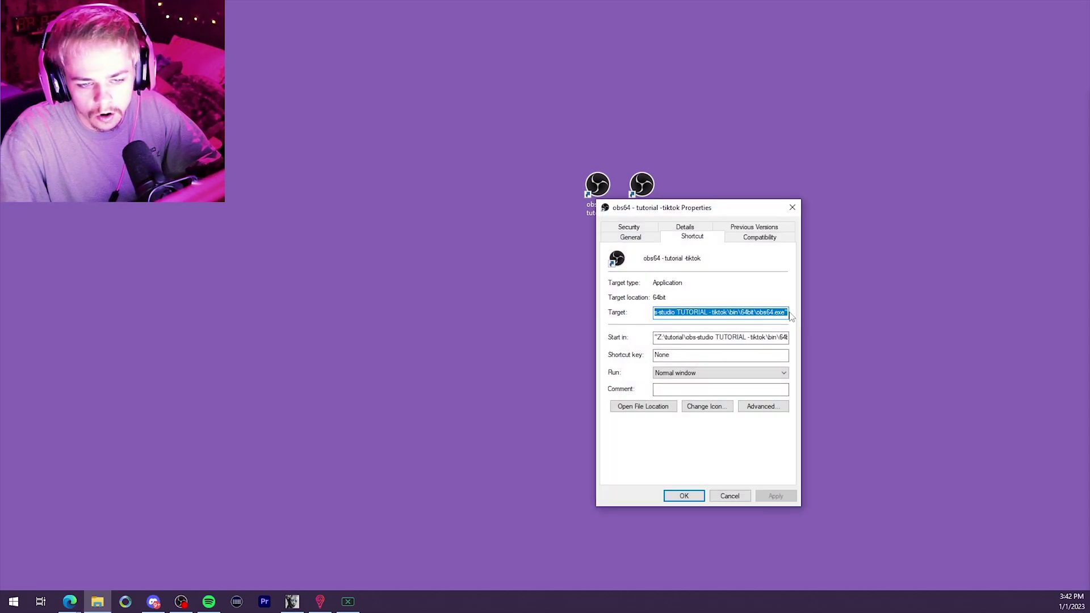
left_click(788, 312)
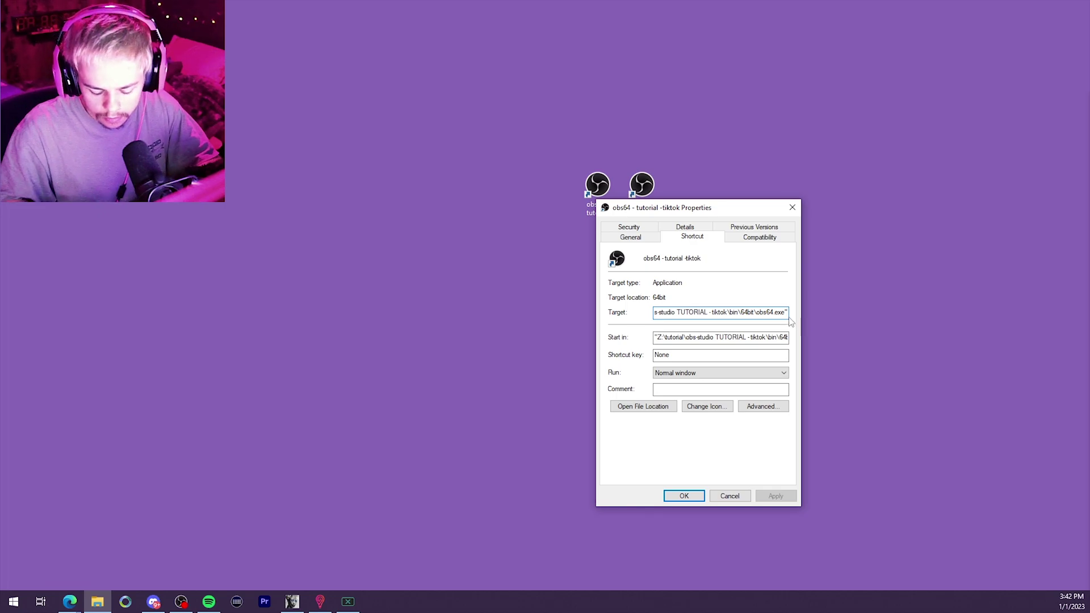
type("-")
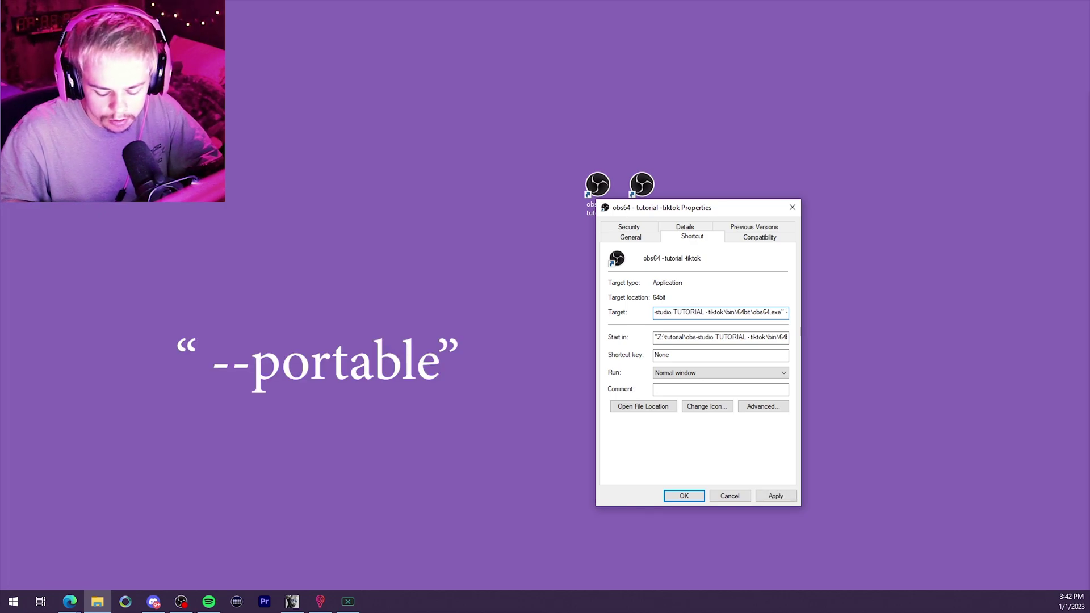
type("-portable")
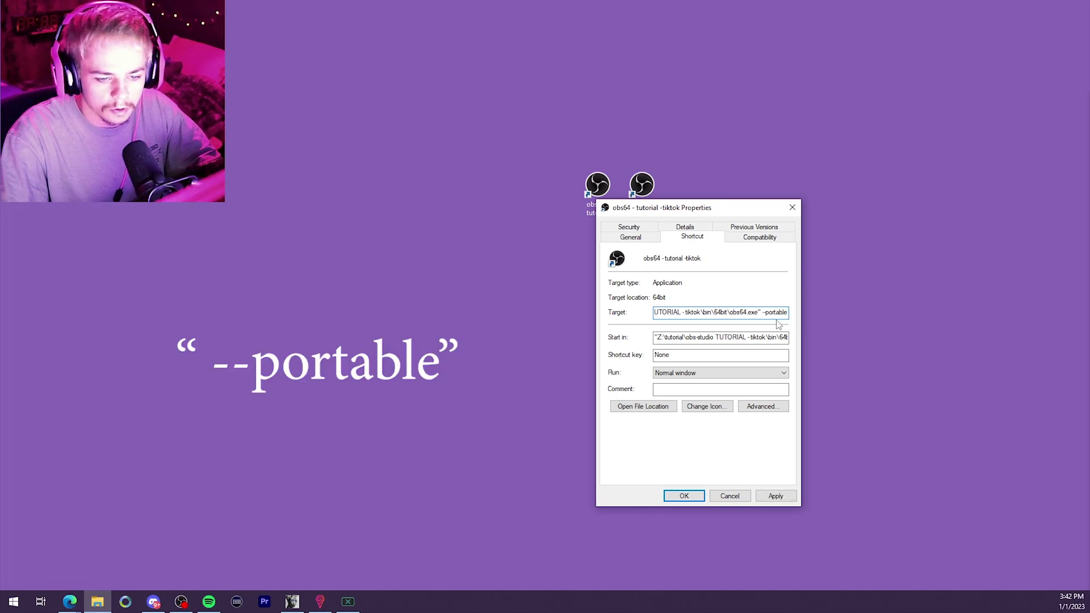
left_click(775, 495)
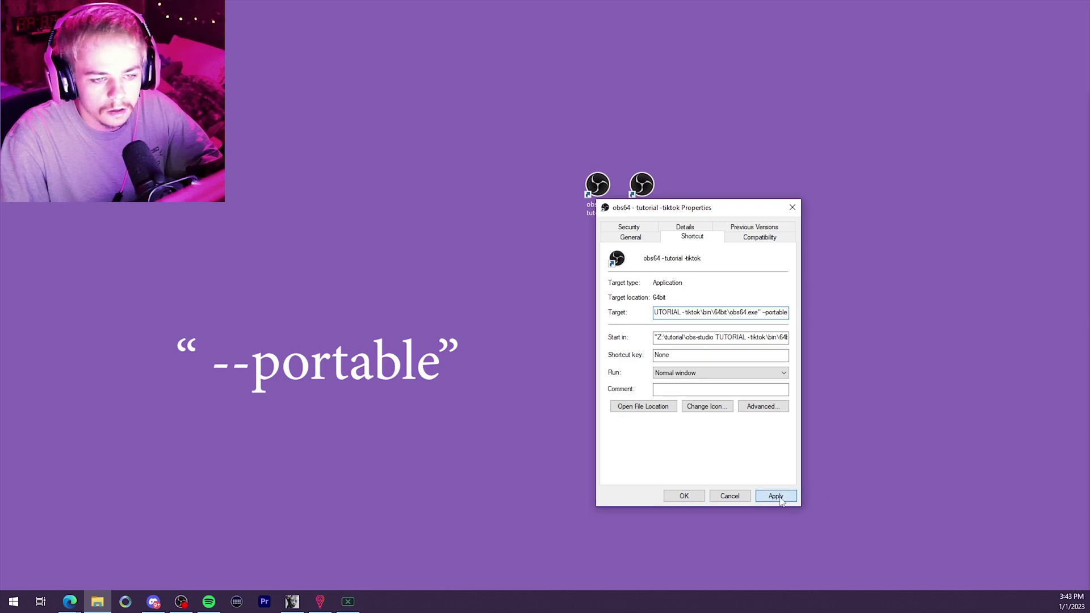
Close the tiktok Properties and launch the twitch OBS instance from its shortcut
left_click(686, 497)
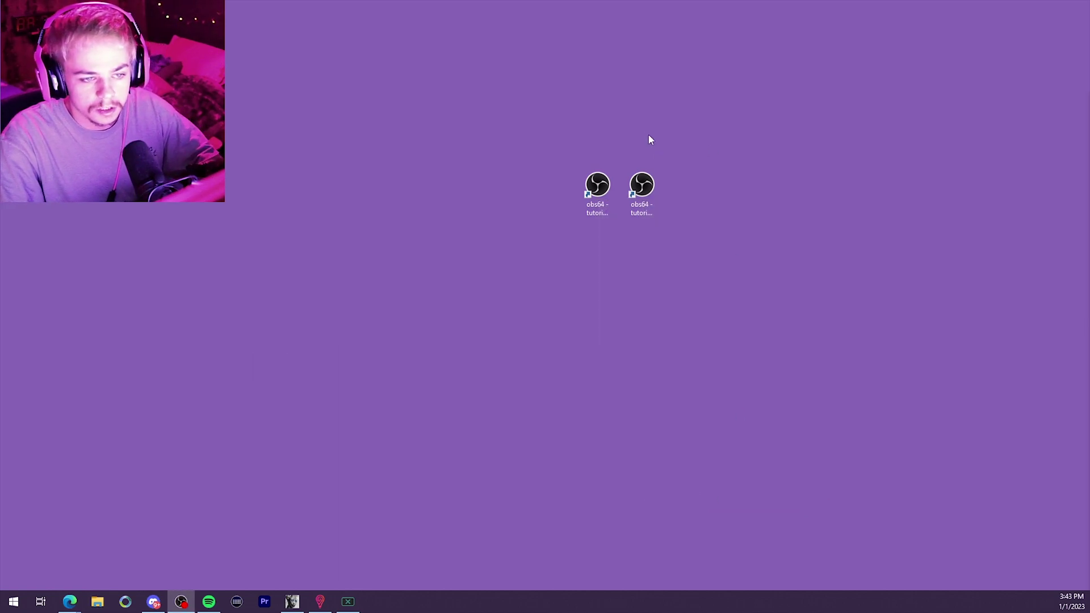
double_click(645, 188)
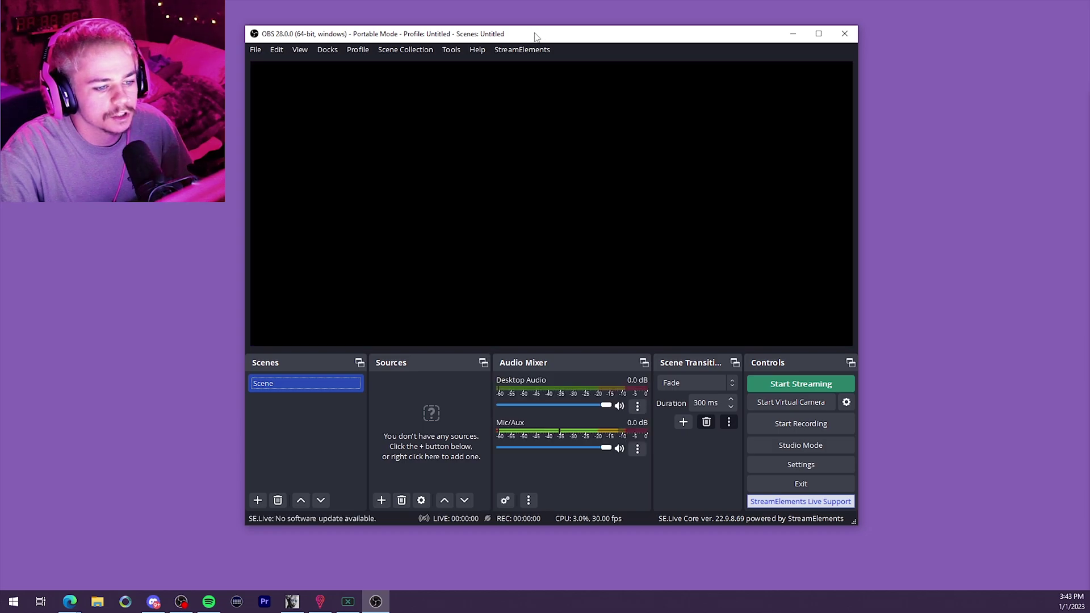
left_click_drag(534, 35, 583, 46)
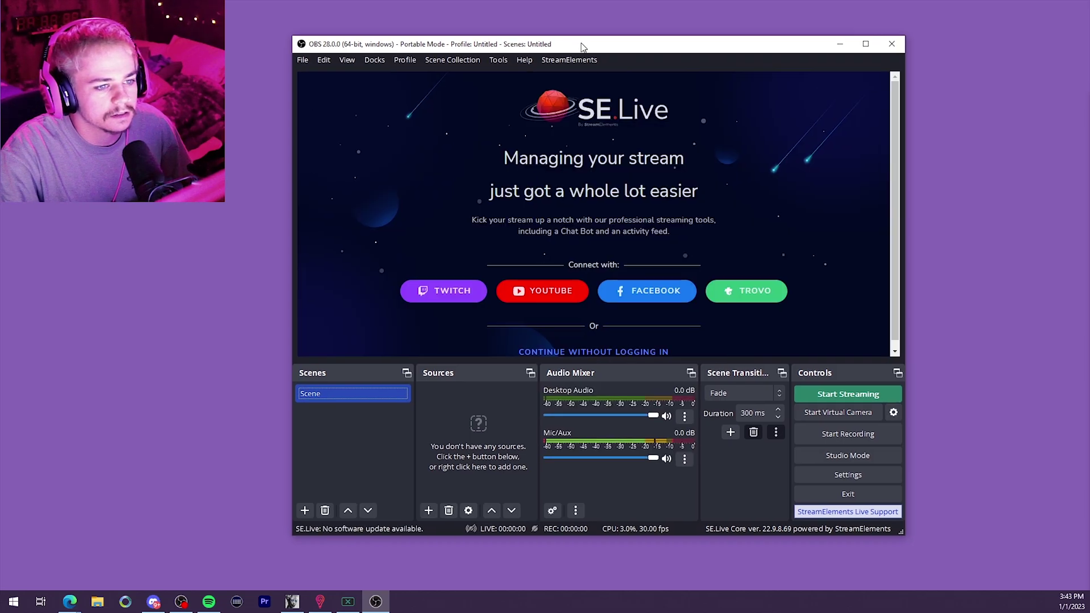
scroll(590, 138, "down", 1)
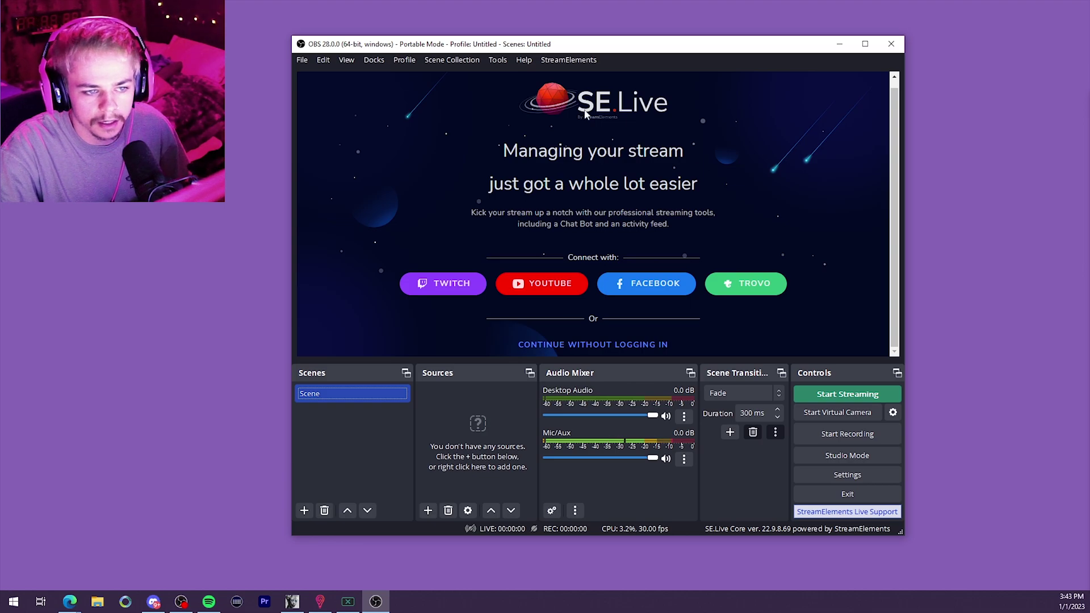
Continue without logging in to SE.Live, then narrow the OBS window onto the left side
left_click(612, 347)
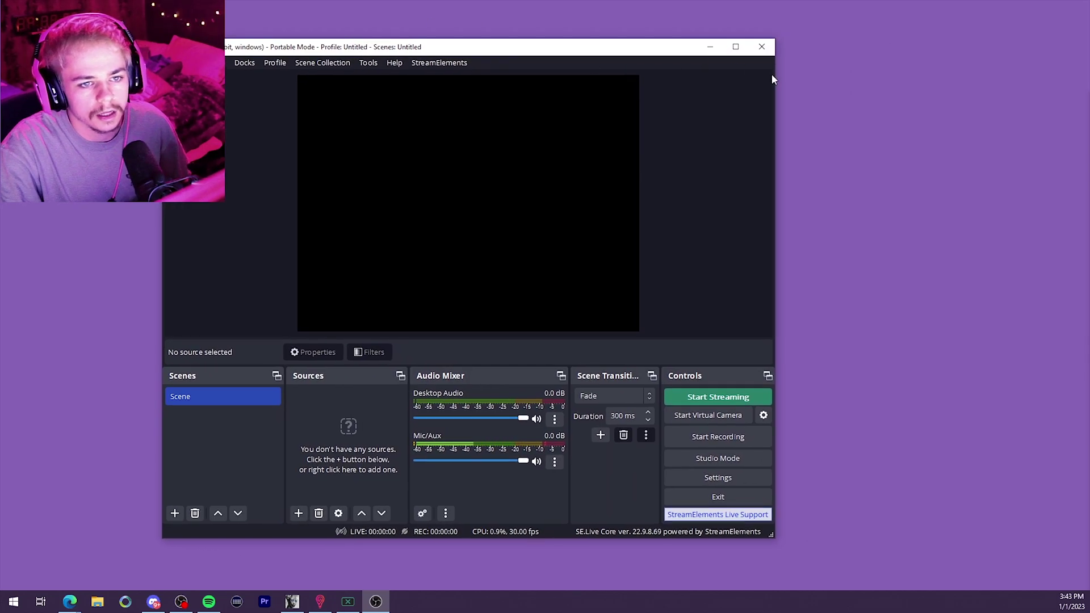
left_click_drag(771, 74, 678, 74)
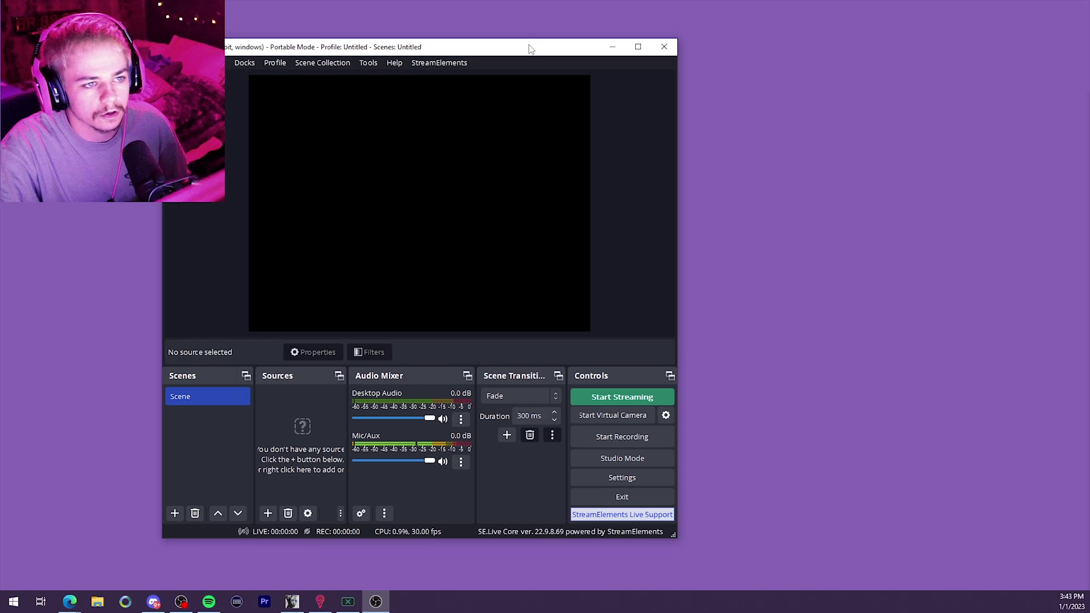
left_click_drag(526, 46, 428, 74)
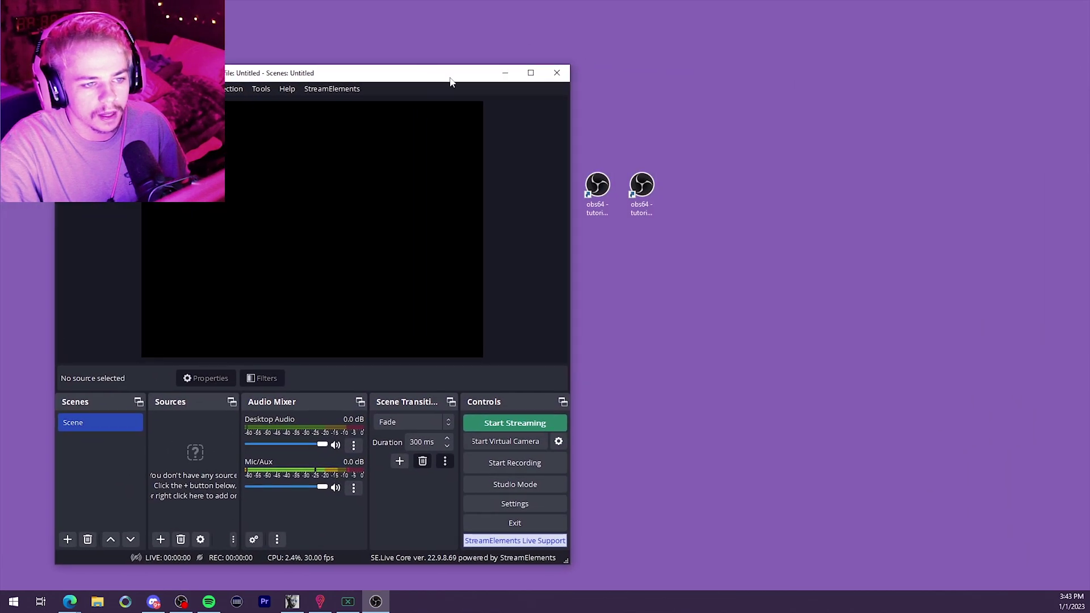
Launch the tiktok OBS instance, continue without signing in, and reposition the left window
left_click(601, 190)
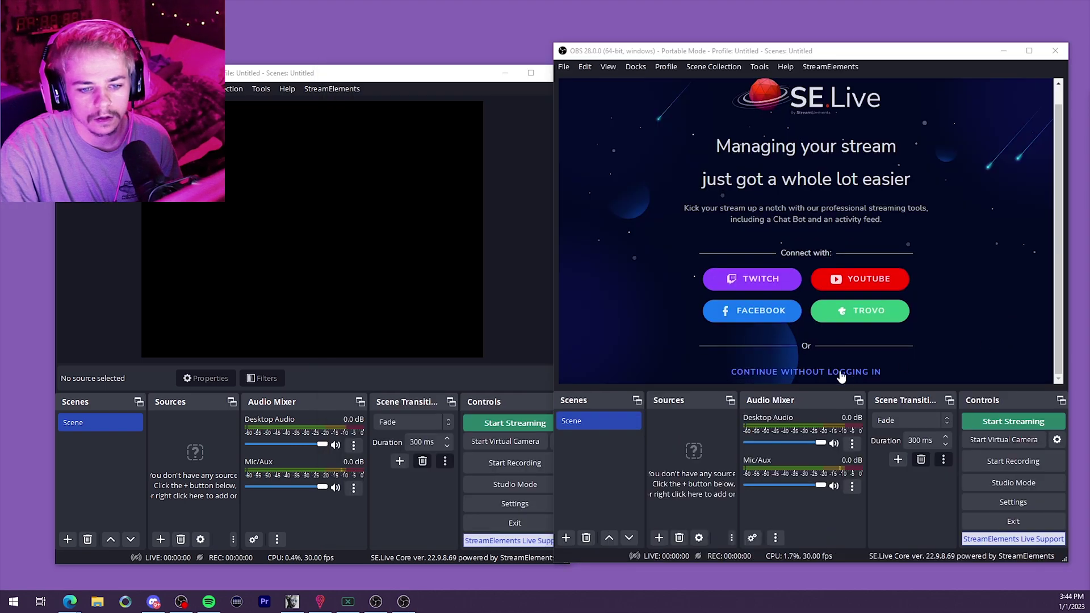
left_click(839, 372)
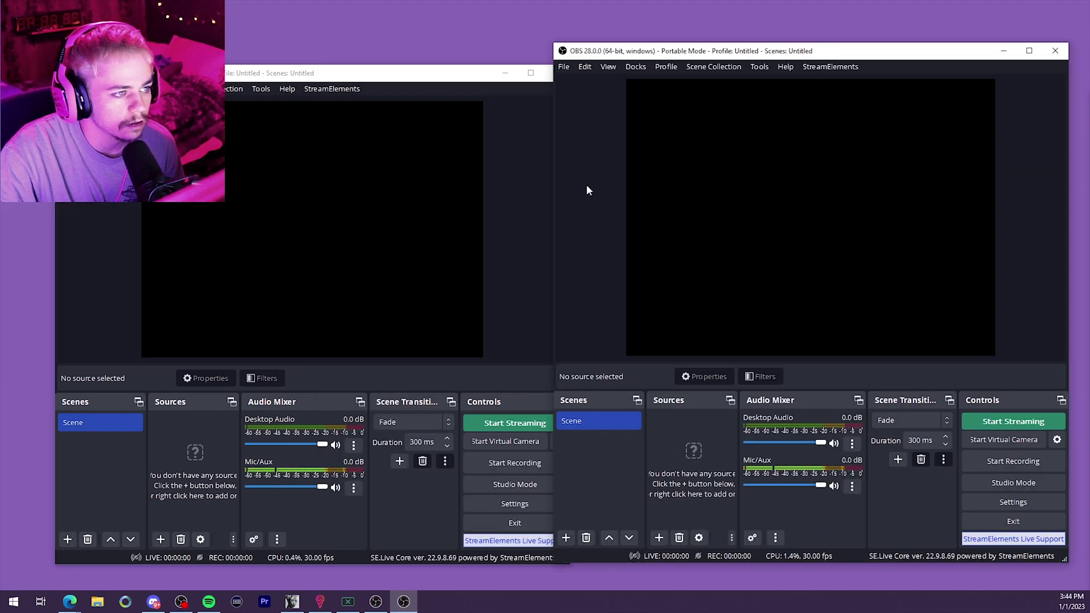
left_click_drag(407, 78, 406, 70)
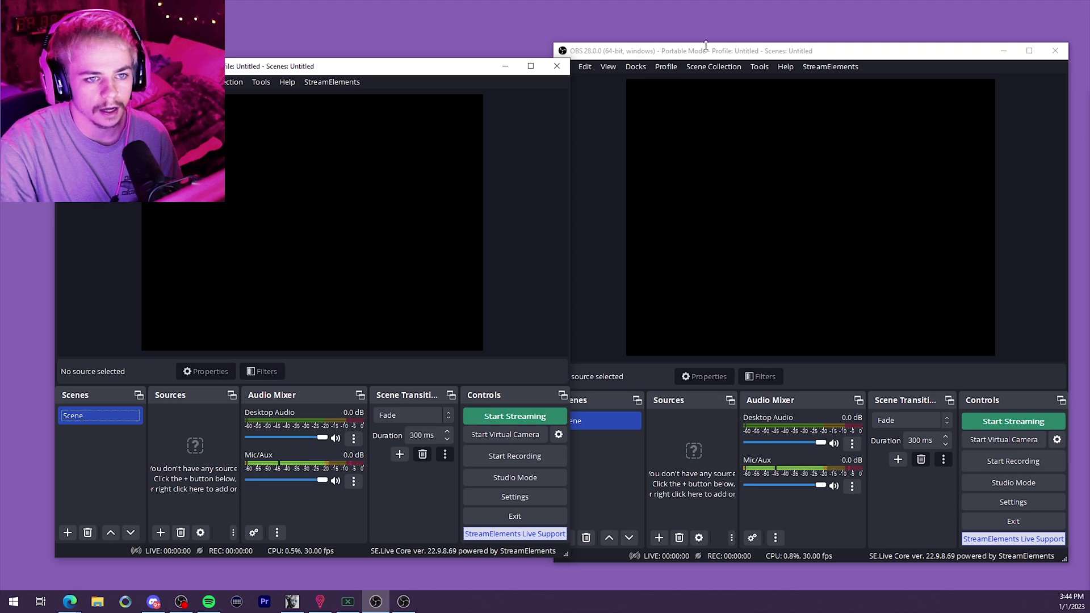
In the right instance's Video settings, set base and output resolution to 1080x1920 and apply
left_click(708, 52)
left_click(569, 66)
left_click(590, 117)
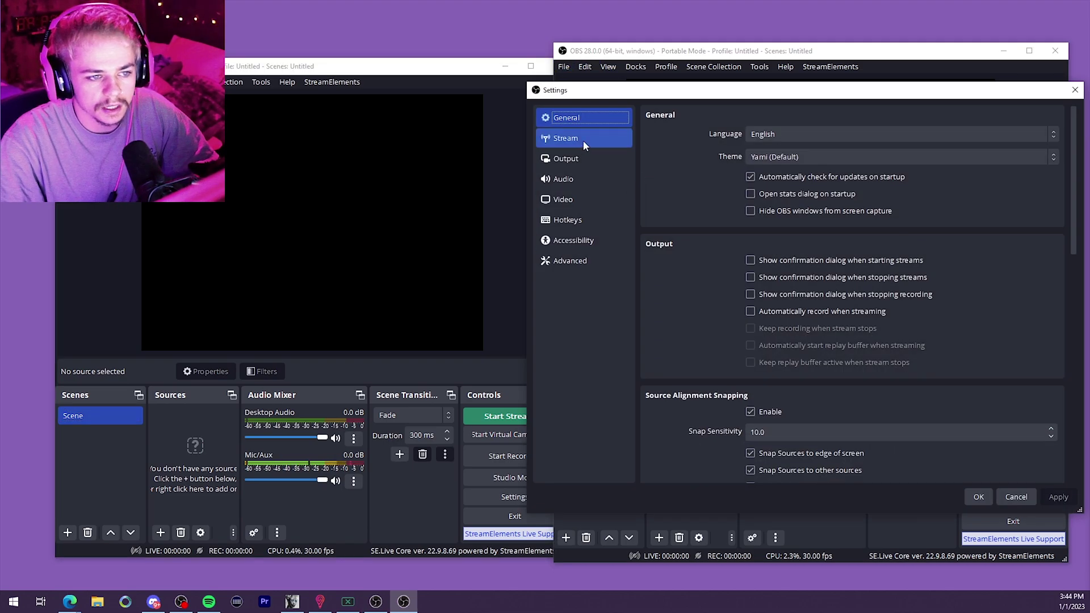
left_click(584, 159)
left_click(564, 199)
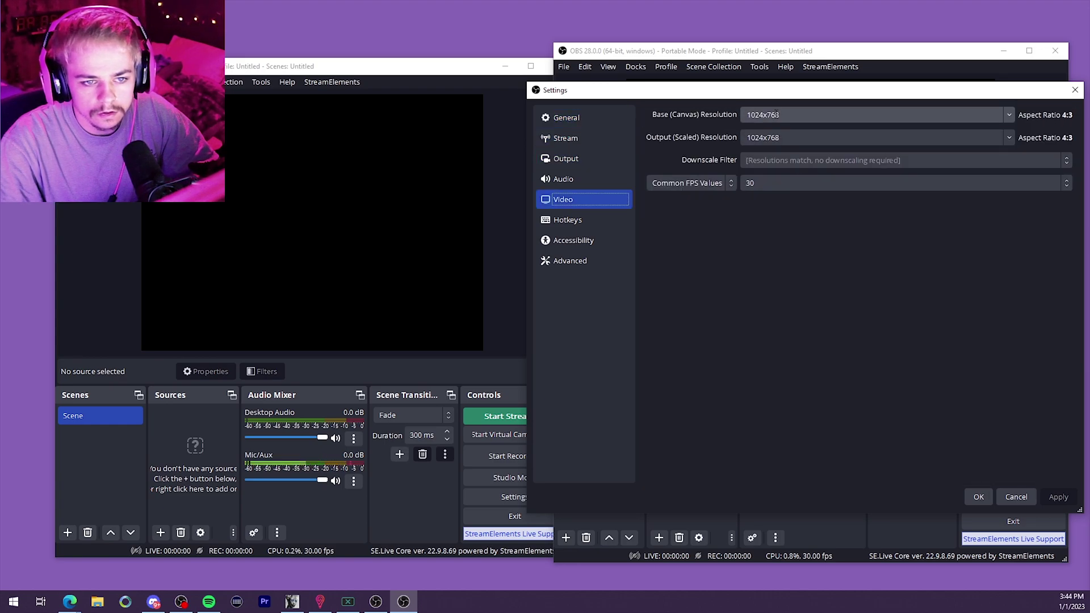
double_click(798, 114)
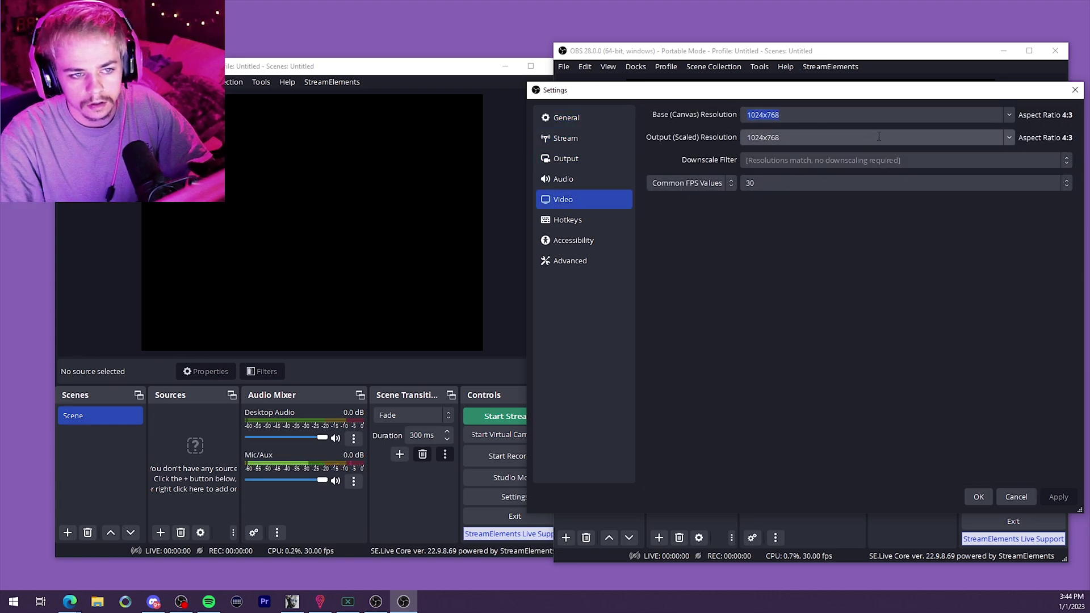
type("180")
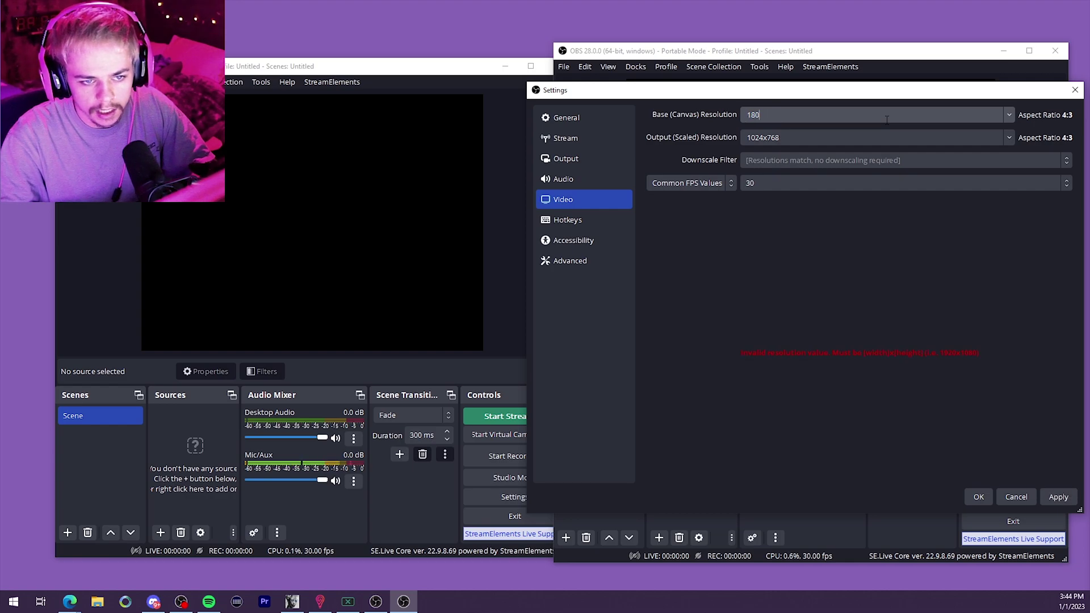
type("80x1920")
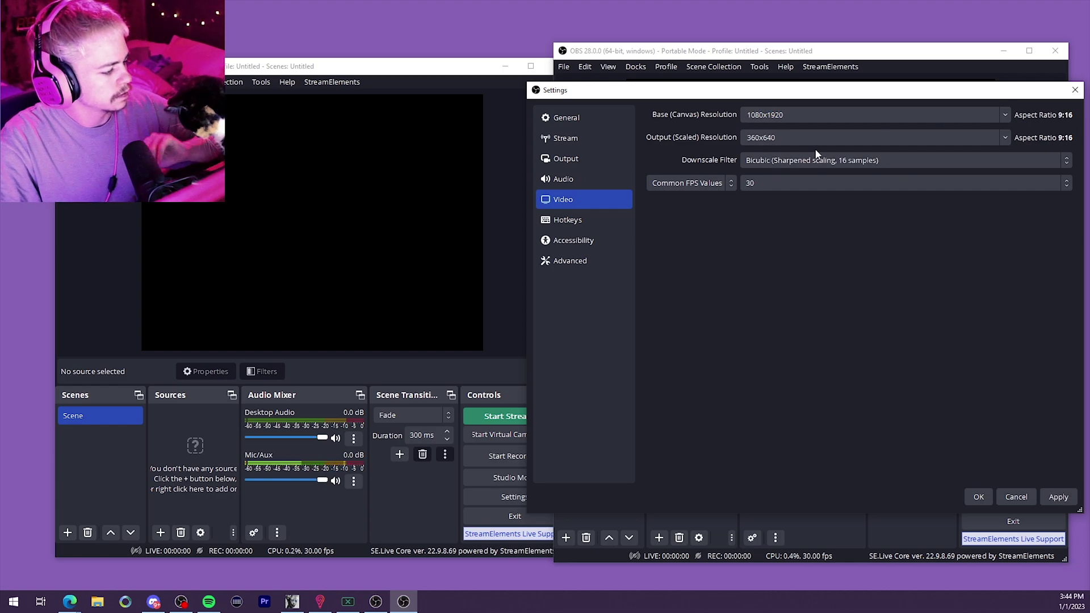
left_click(1005, 137)
left_click(882, 155)
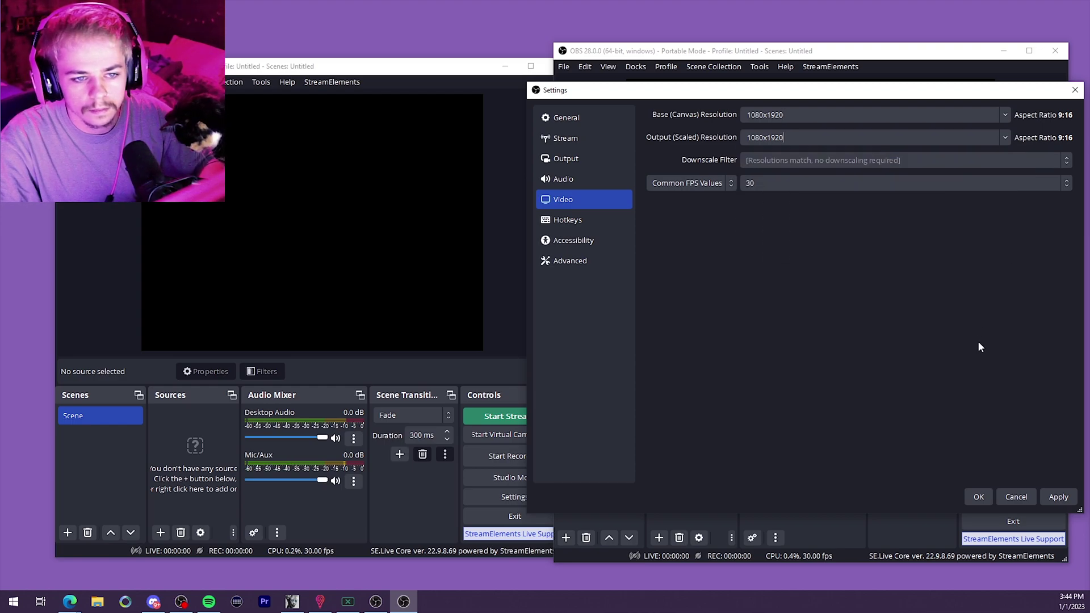
left_click(1058, 500)
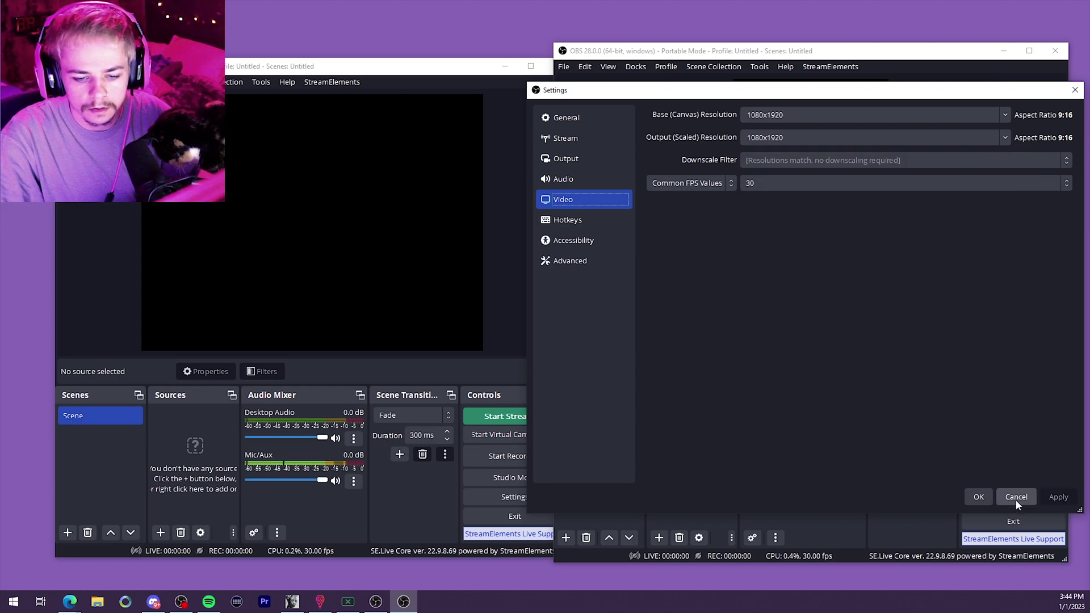
left_click(978, 497)
left_click_drag(802, 52, 851, 38)
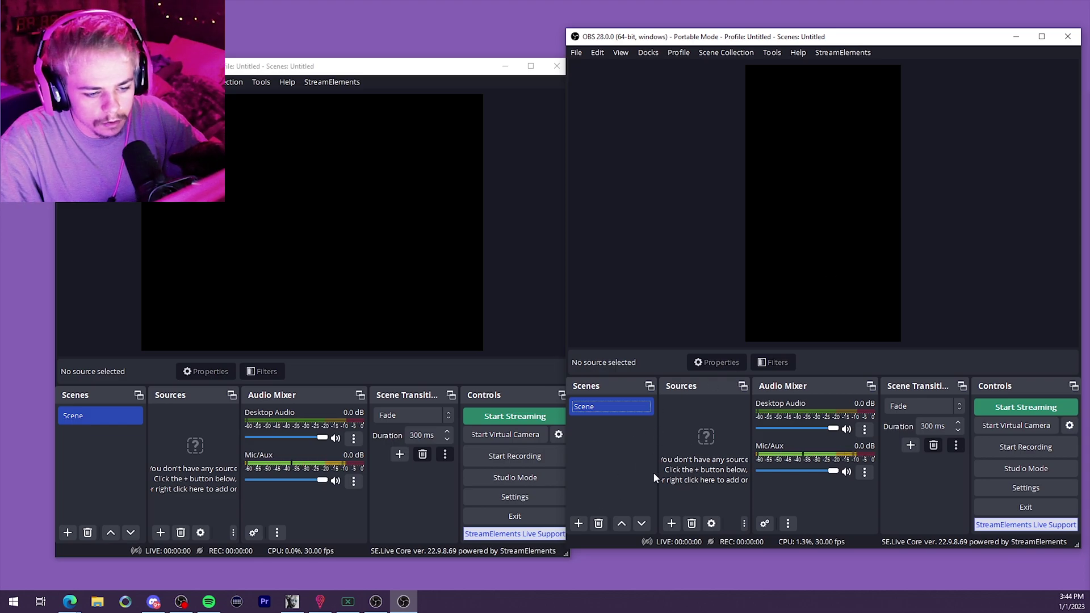
Add a Video Capture Device source named 'camera' using the HD Video (XI100DE-HDMI-4K Card) device
left_click(670, 523)
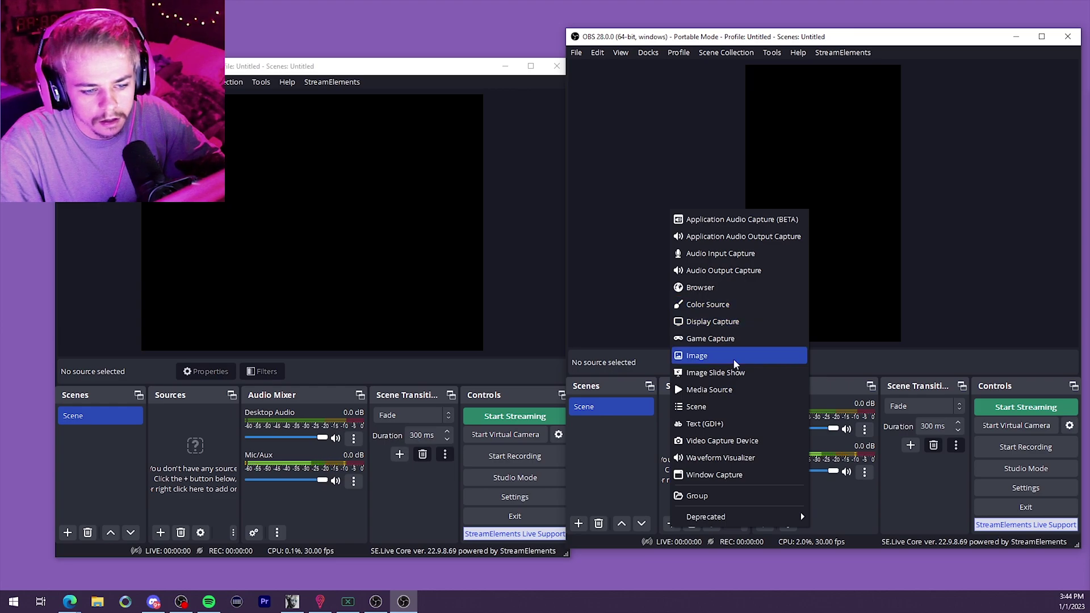
left_click(733, 441)
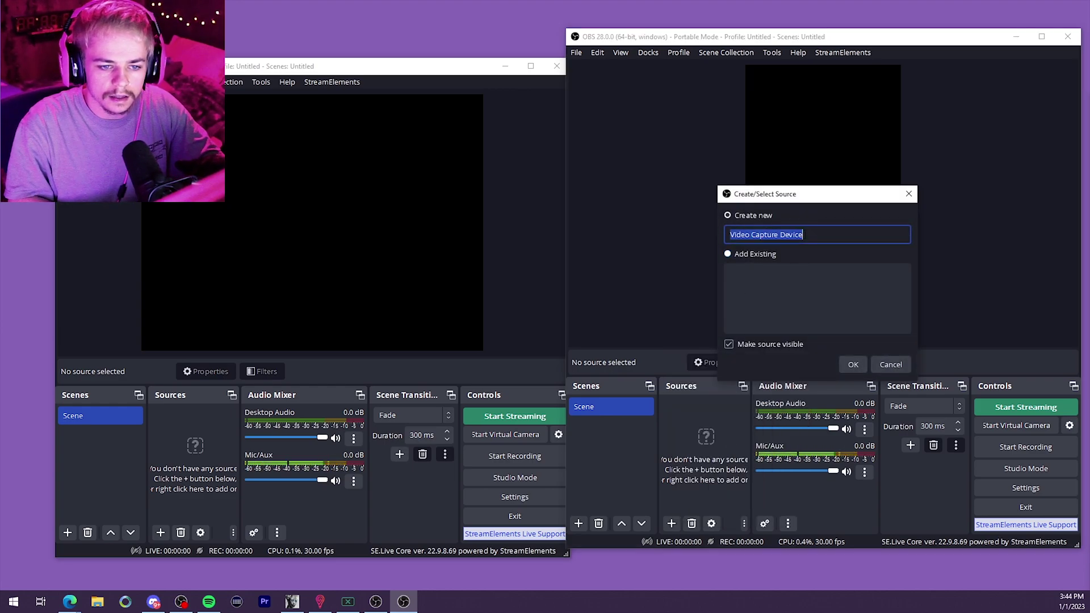
type("camera")
key("Return")
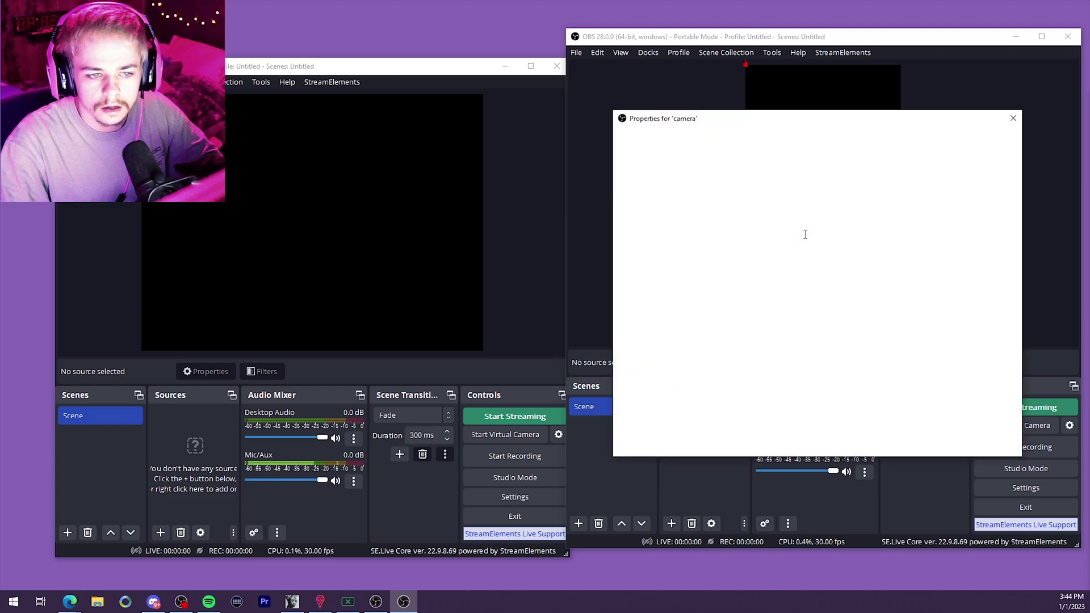
left_click(789, 298)
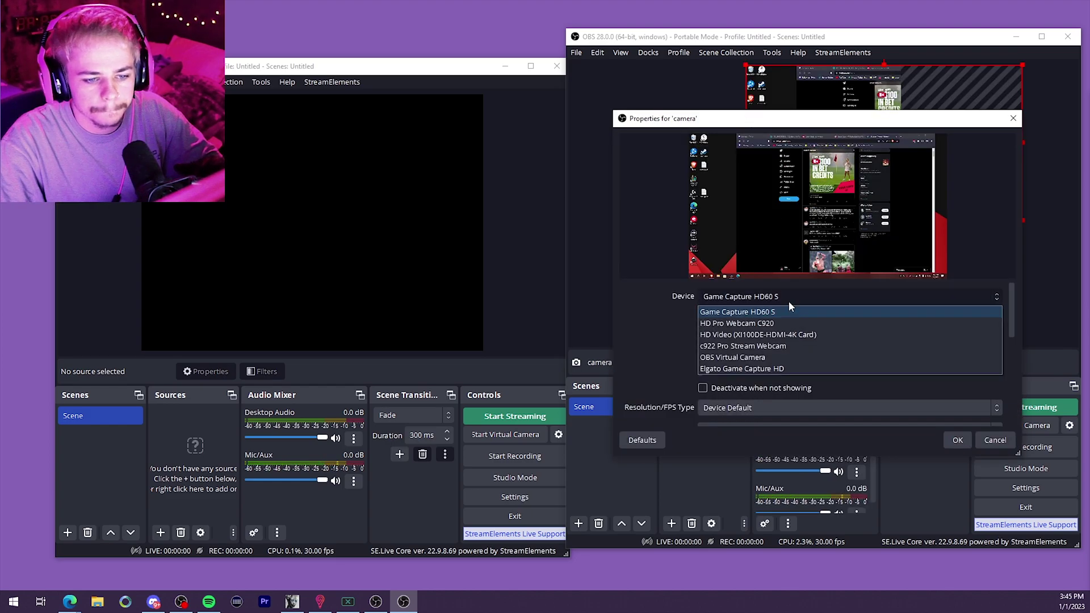
left_click(788, 335)
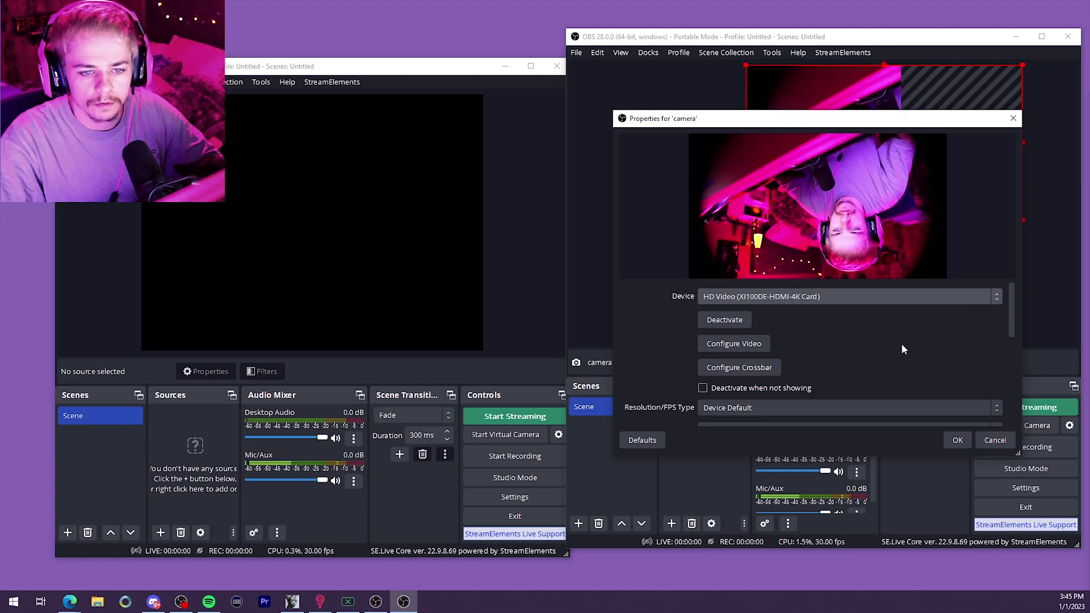
scroll(794, 357, "down", 5)
scroll(633, 346, "down", 4)
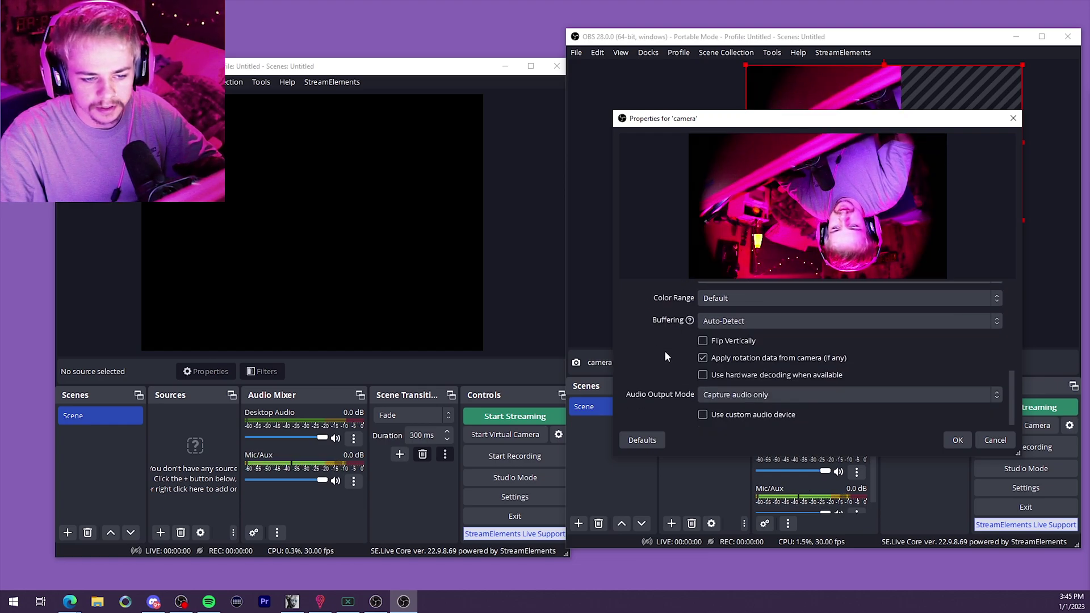
left_click(954, 443)
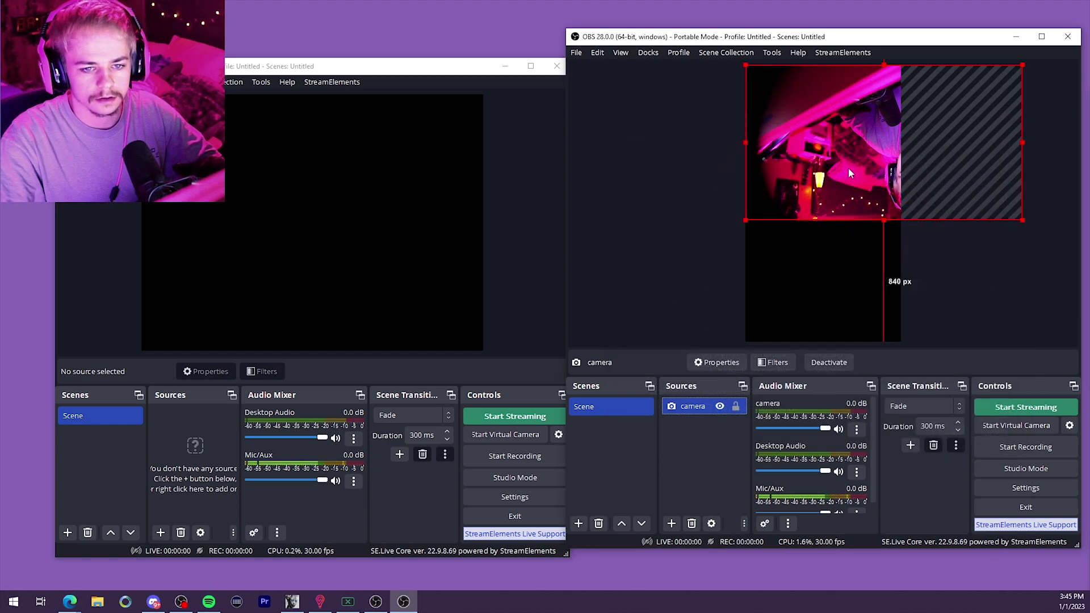
left_click(722, 249)
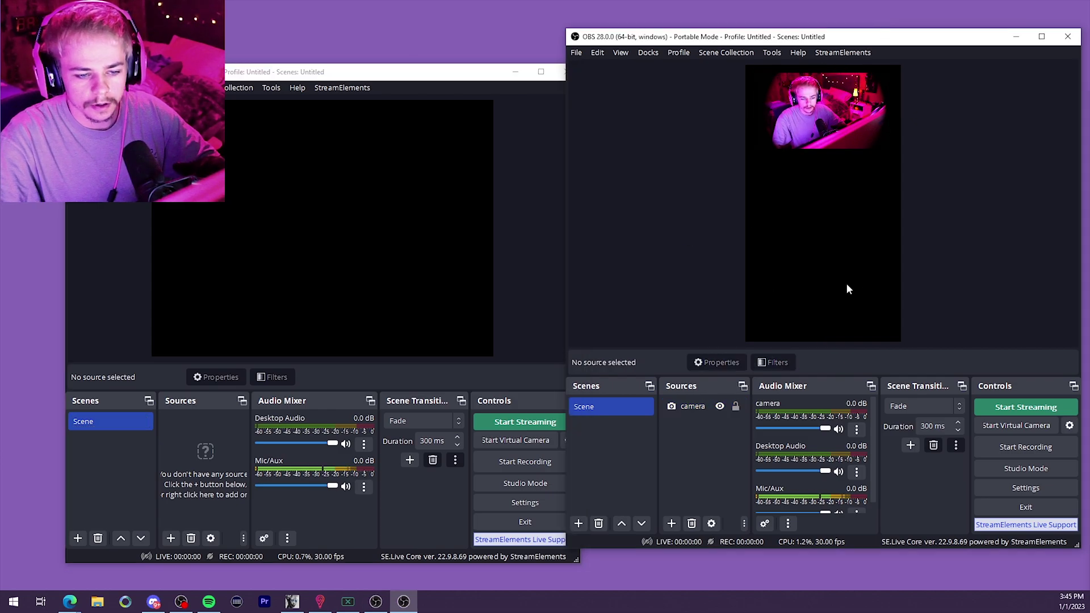
left_click_drag(407, 80, 450, 84)
In the left window's Video settings, set Base and Output resolution to 1920x1080
left_click(120, 92)
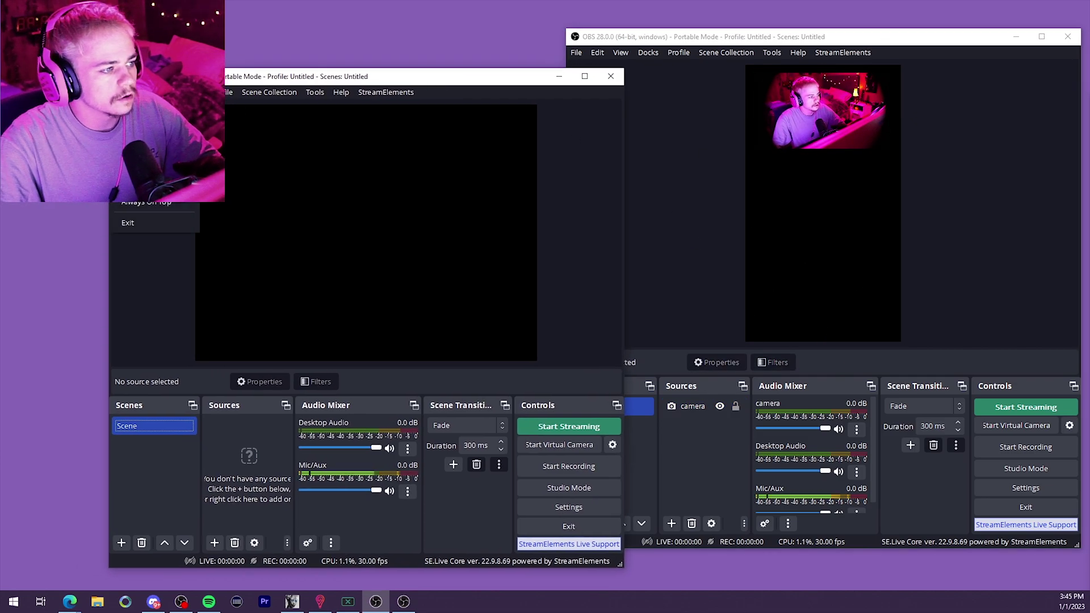
left_click(246, 128)
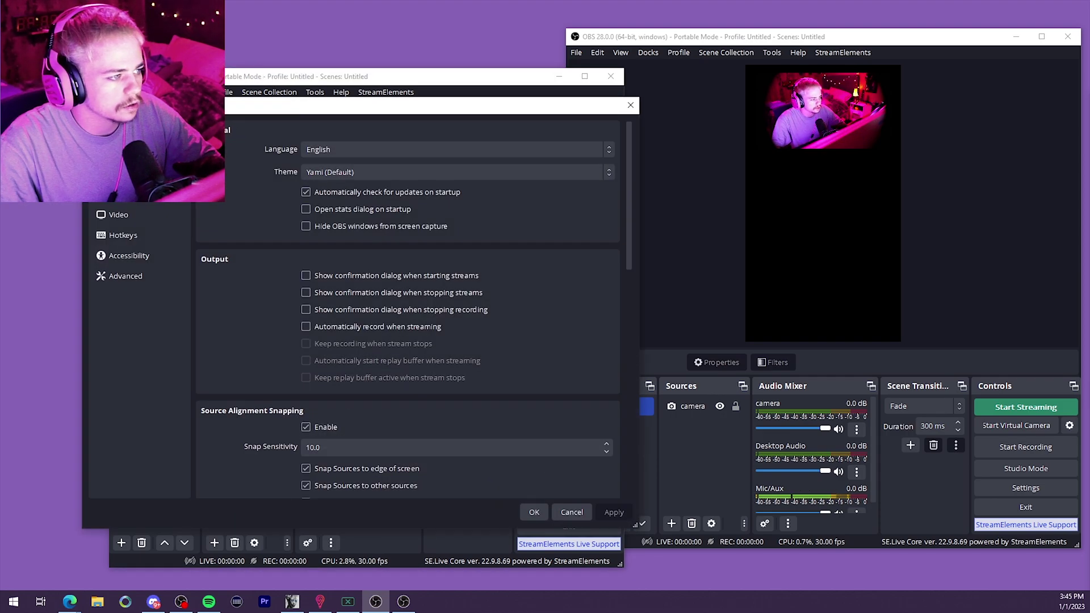
left_click(118, 153)
left_click(118, 174)
left_click(118, 215)
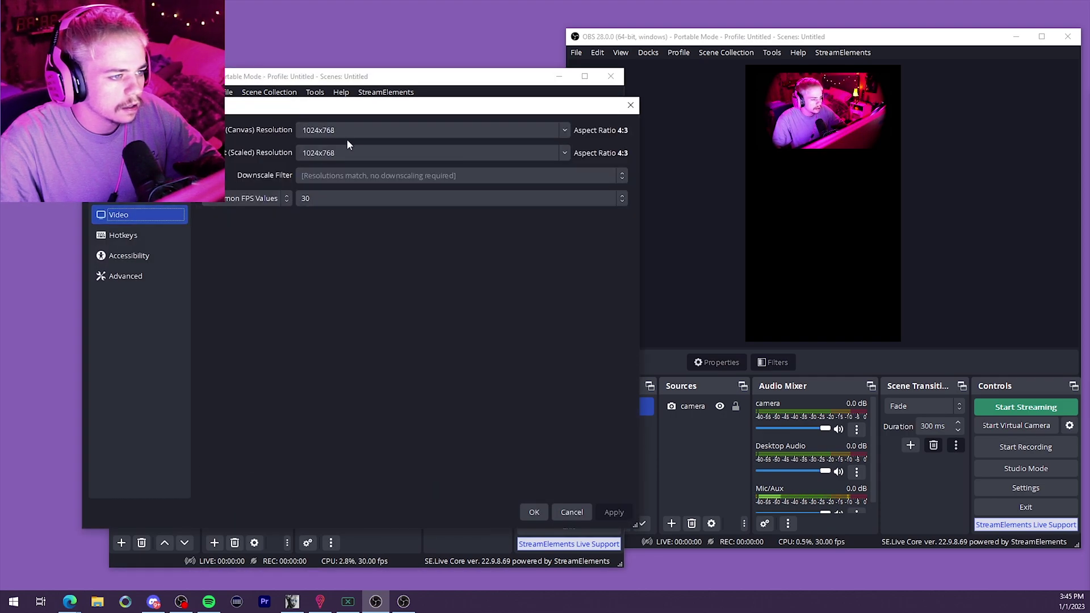
double_click(339, 134)
type("1920x1080")
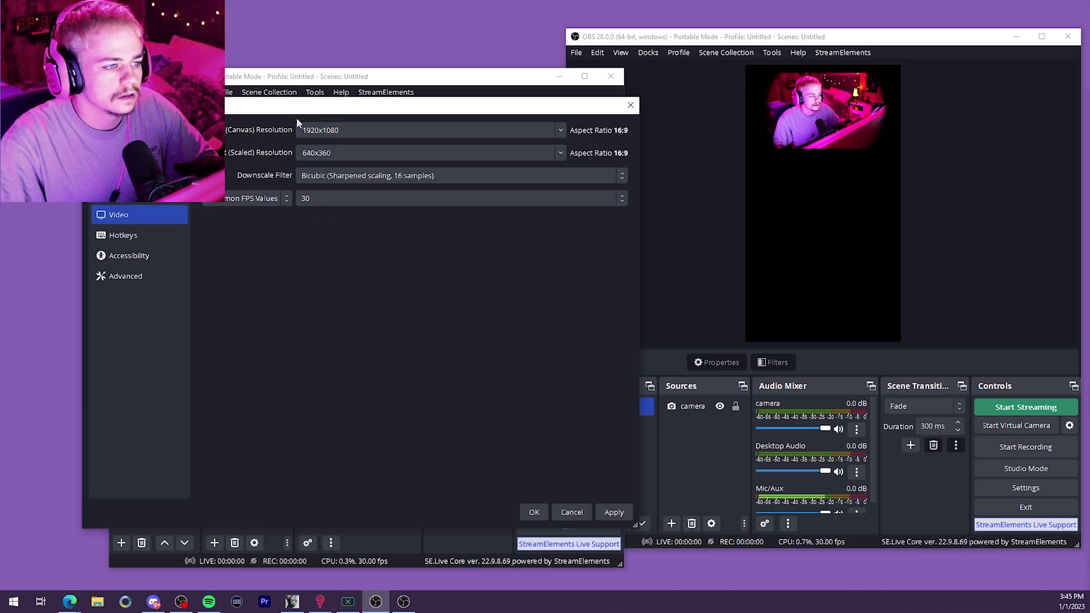
left_click(561, 153)
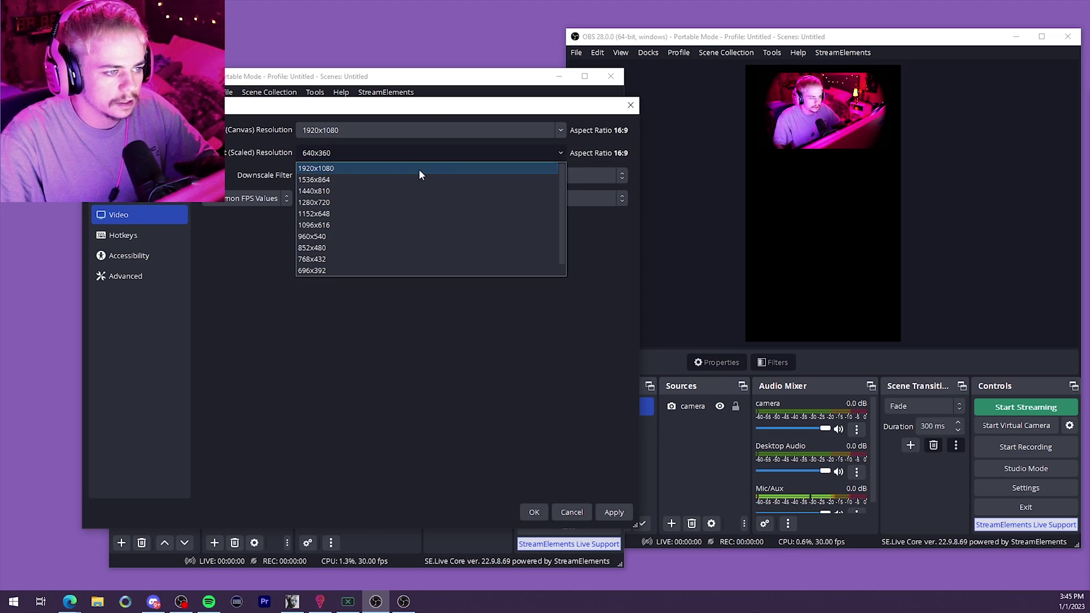
left_click(342, 169)
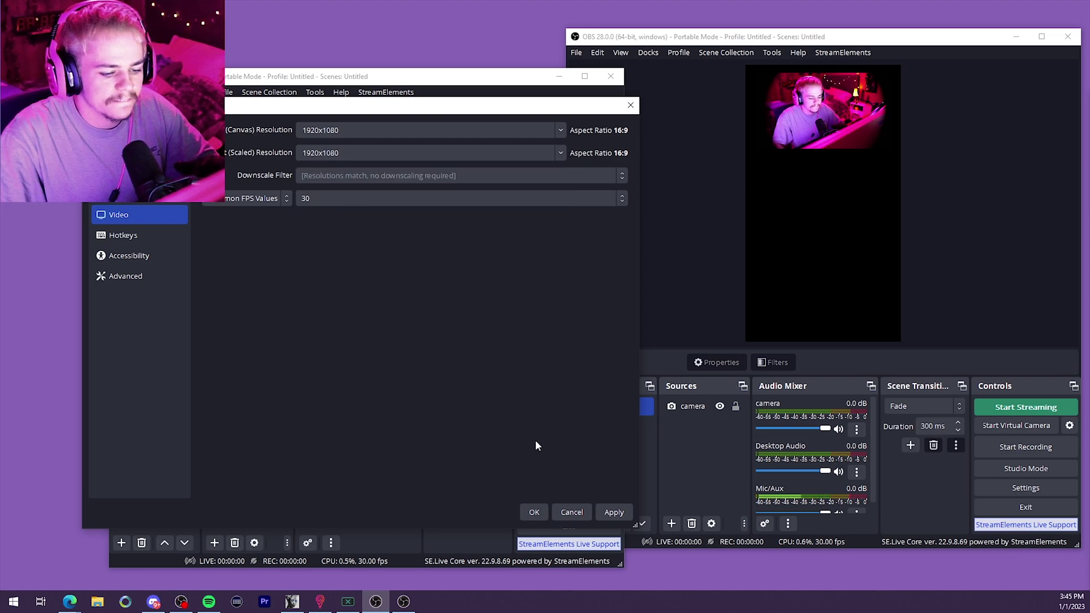
left_click(534, 512)
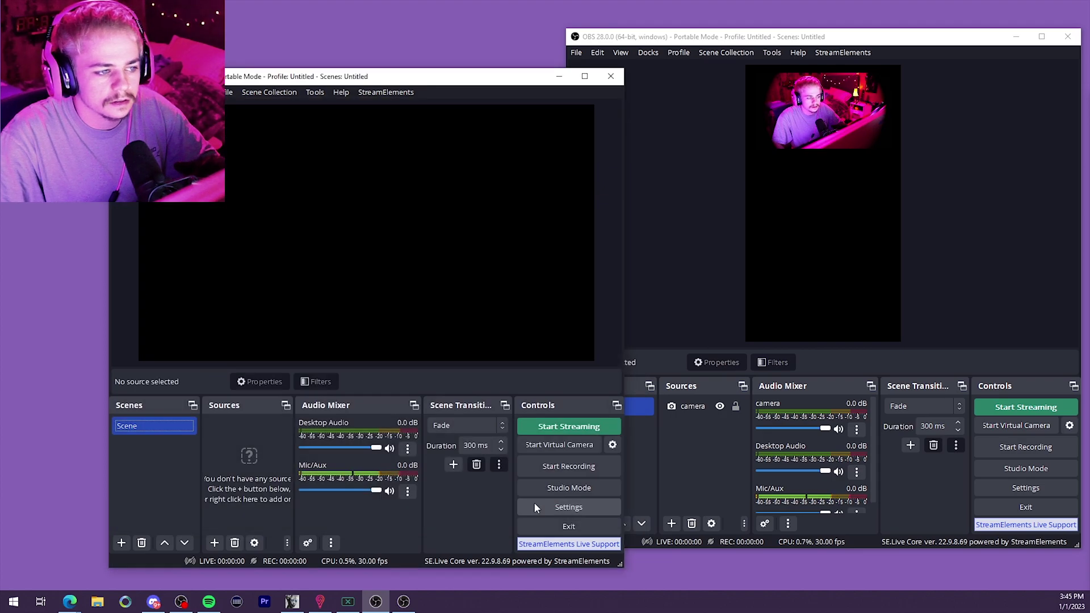
Add a 'camera' Video Capture Device using the c922 webcam with Flip Vertically enabled
left_click_drag(406, 79, 422, 78)
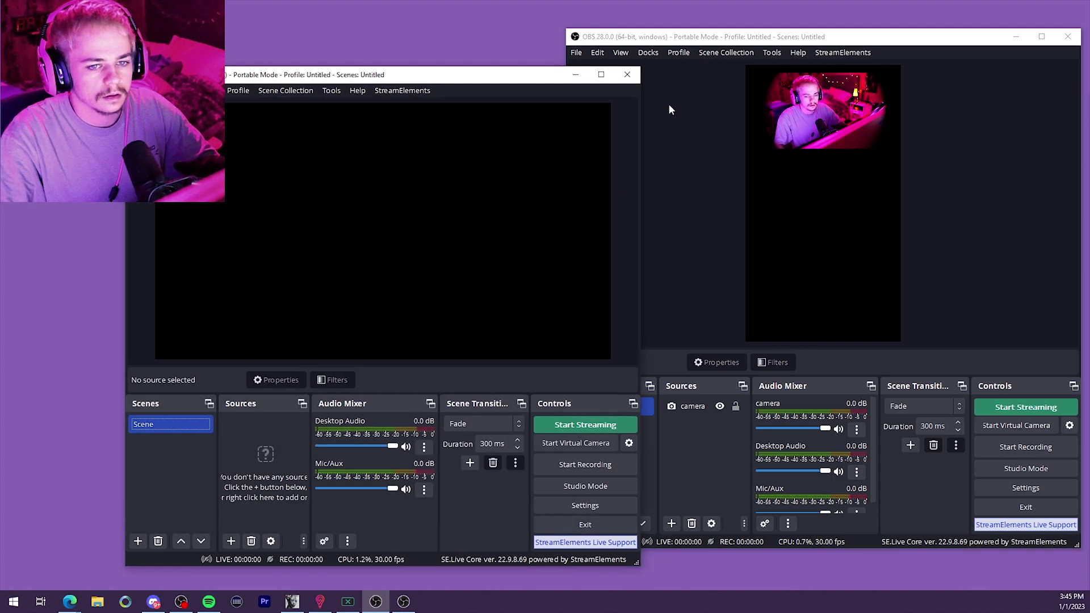
left_click(231, 540)
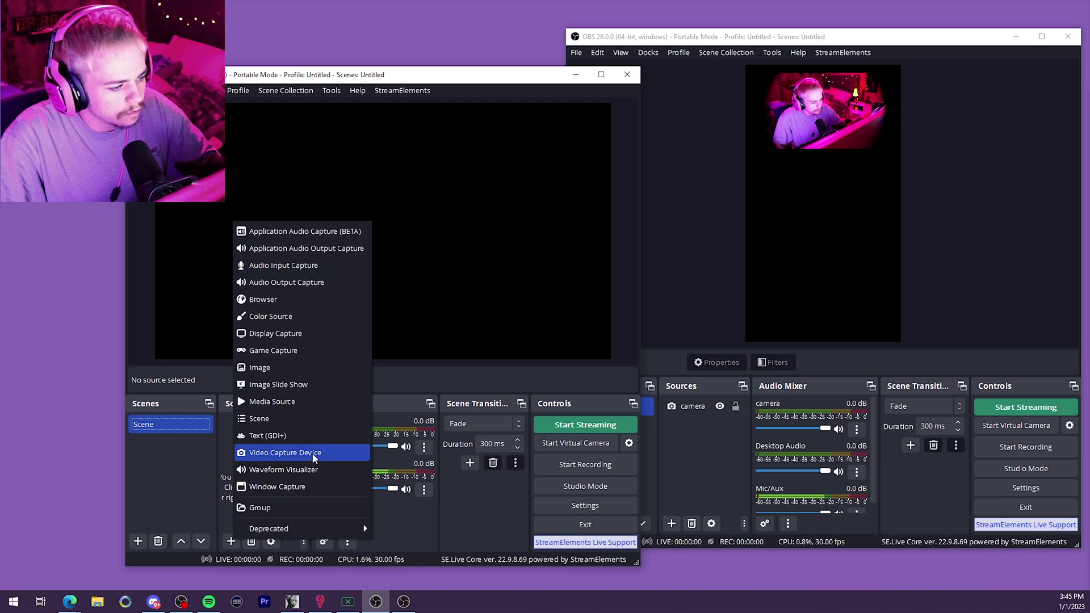
left_click(295, 470)
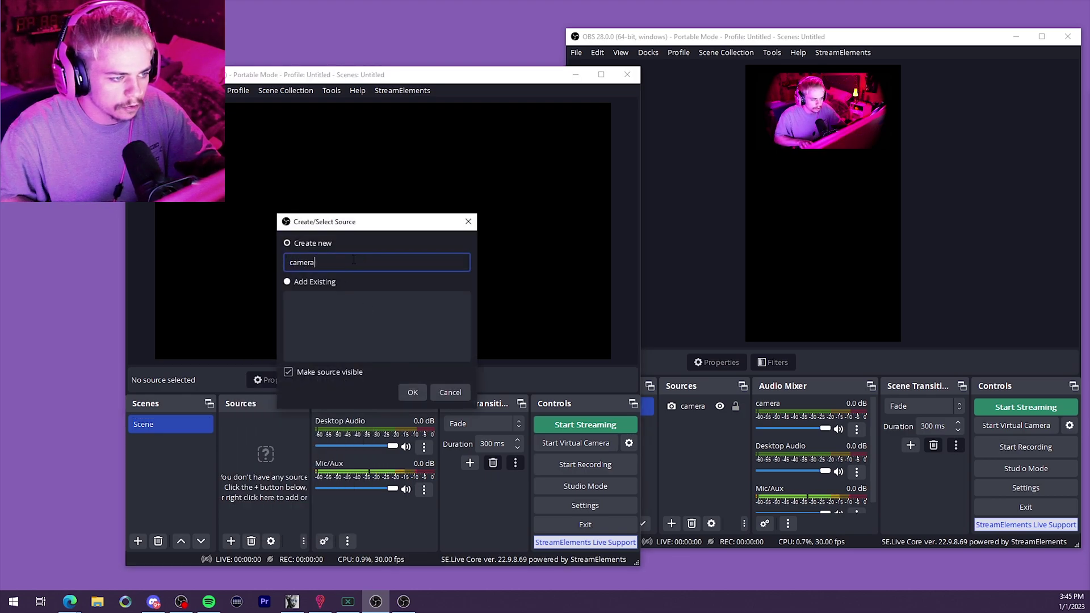
key("Return")
left_click(353, 325)
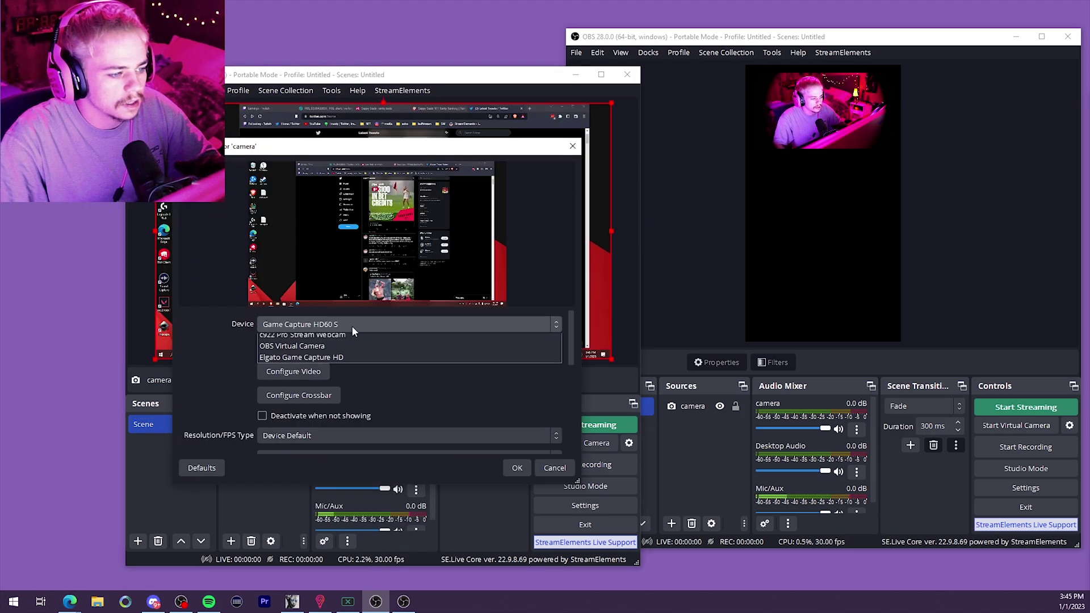
left_click(318, 360)
scroll(193, 376, "down", 5)
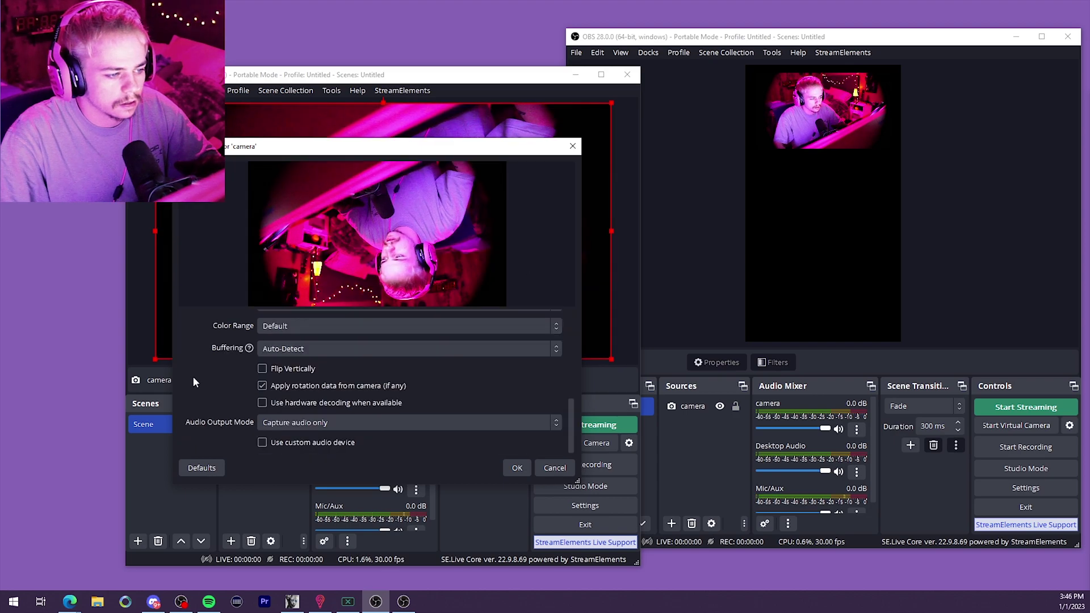
left_click(262, 369)
left_click(516, 468)
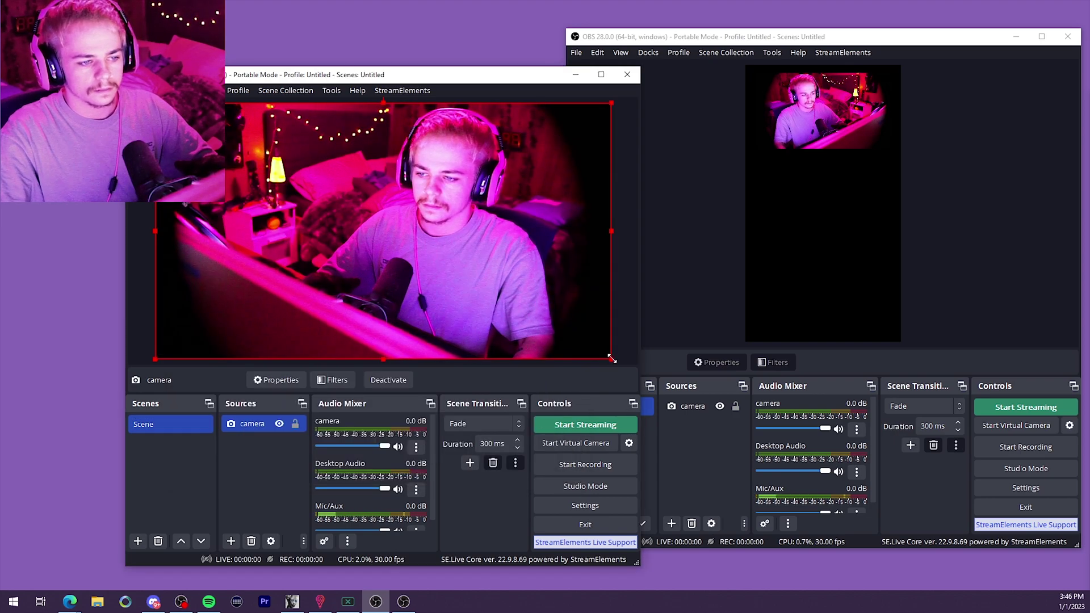
Shrink the camera source into the canvas's top-left corner
left_click_drag(612, 359, 342, 239)
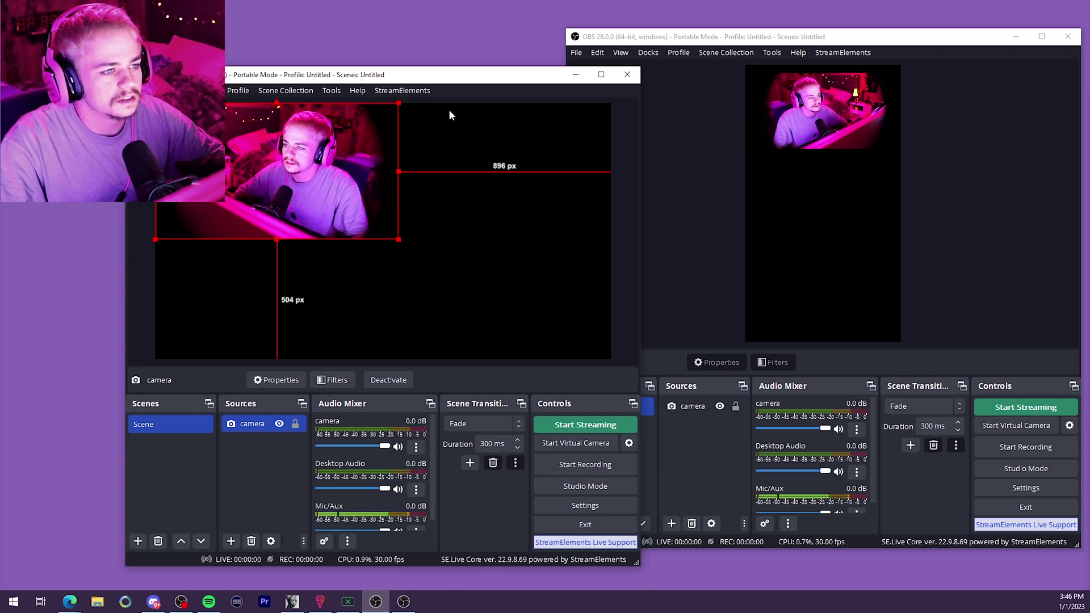
left_click_drag(398, 239, 362, 219)
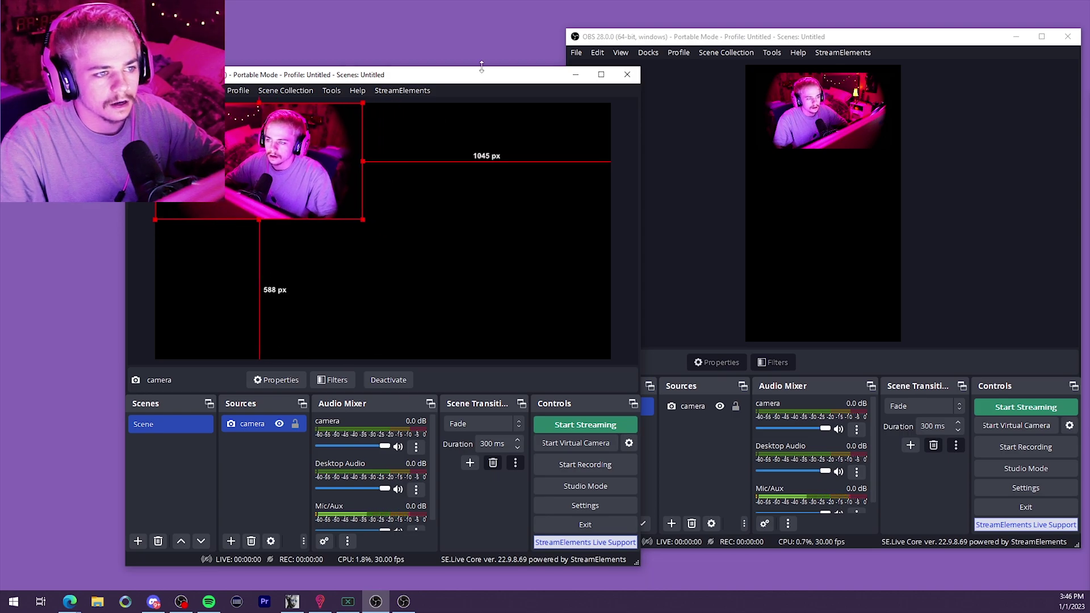
left_click_drag(481, 68, 501, 74)
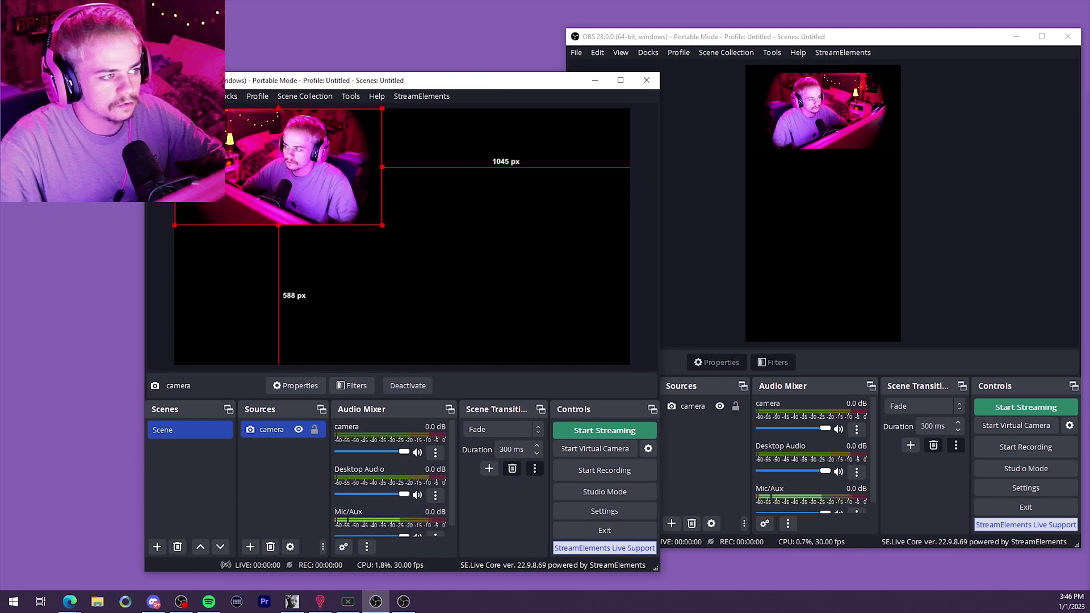
left_click(305, 96)
left_click(844, 26)
Rename the right instance's profile to 'tiktok'
left_click(844, 31)
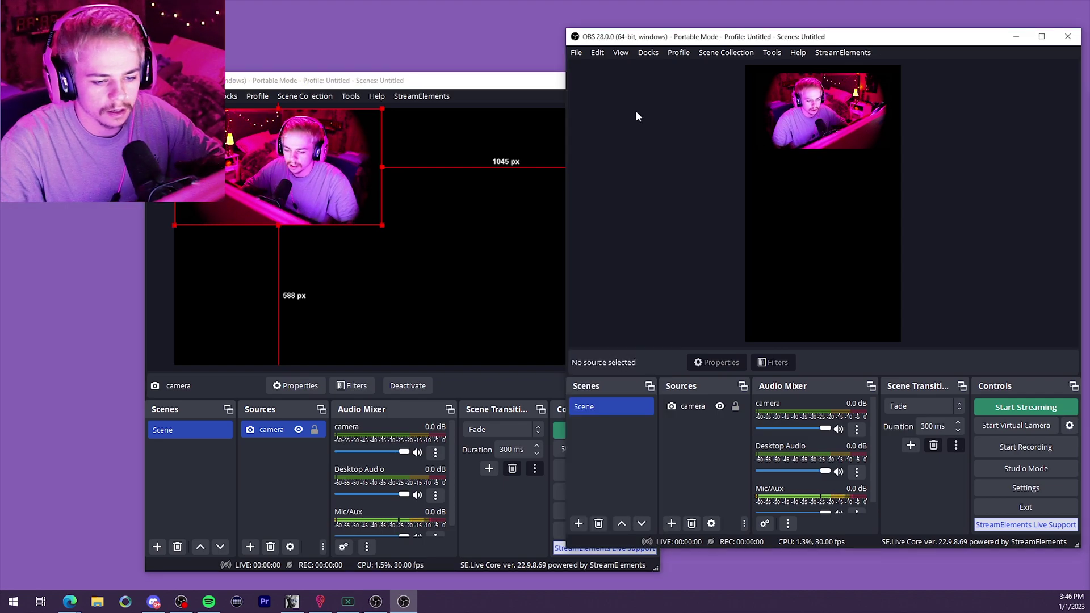
left_click(576, 53)
left_click(592, 107)
left_click(679, 54)
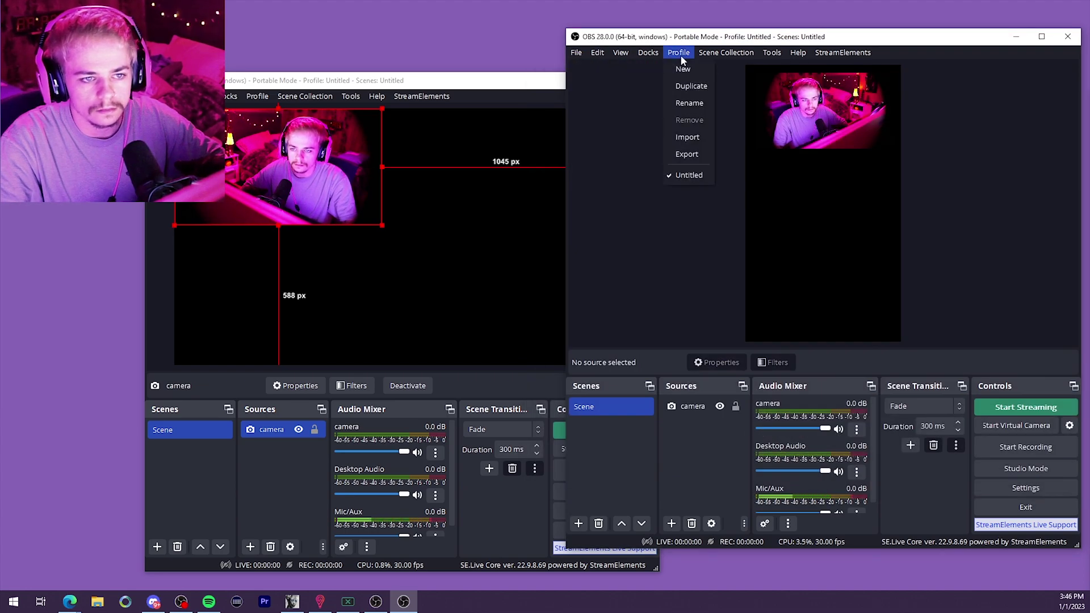
left_click(689, 102)
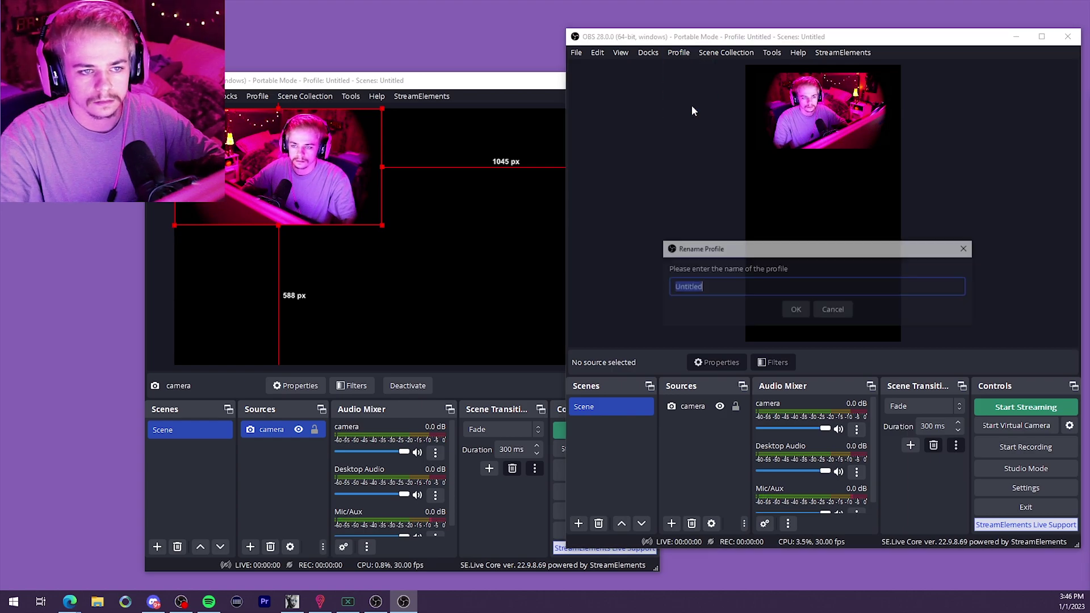
type("tiktok")
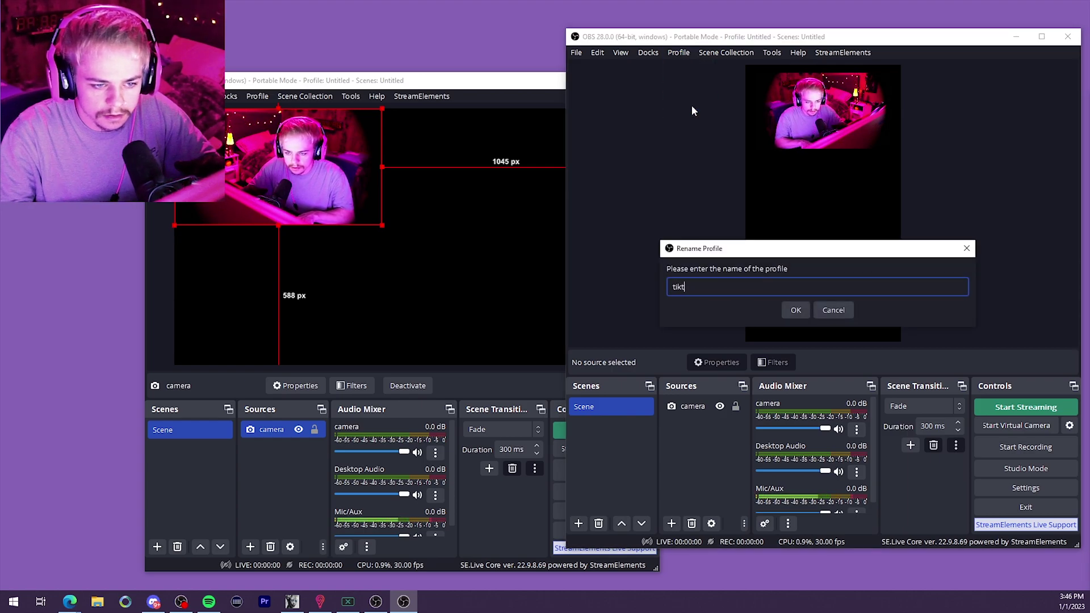
key("Return")
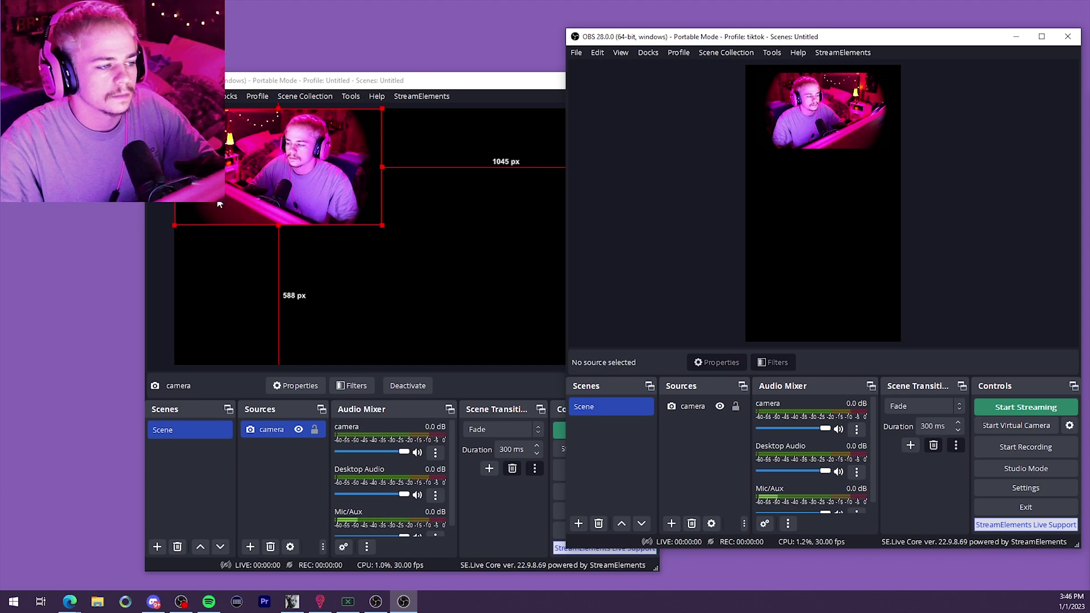
Rename the left instance's profile to 'twitch'
left_click(257, 96)
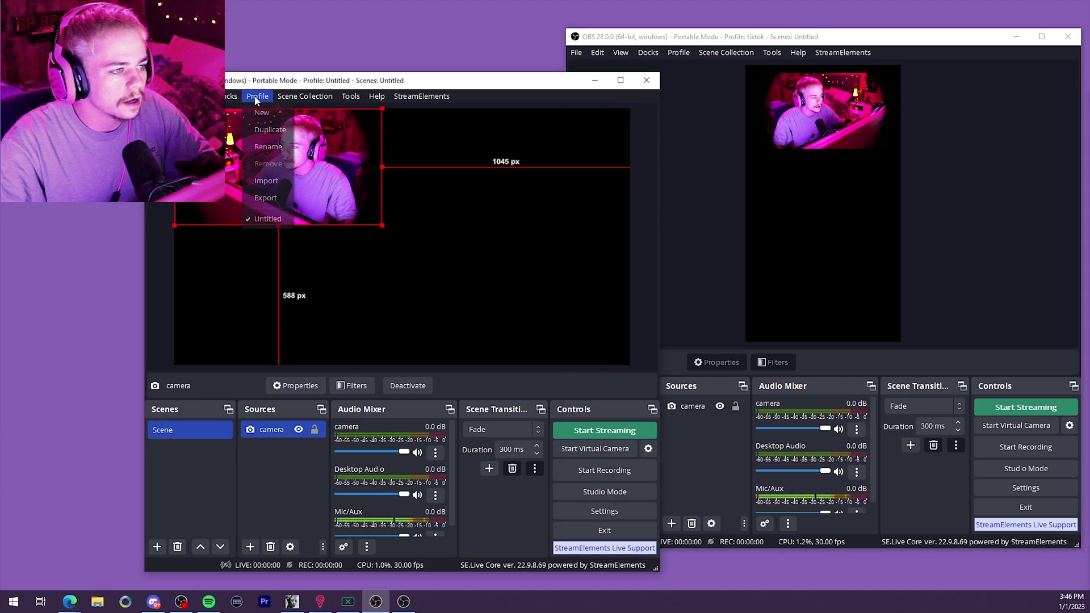
left_click(268, 147)
type("twitch")
key("Return")
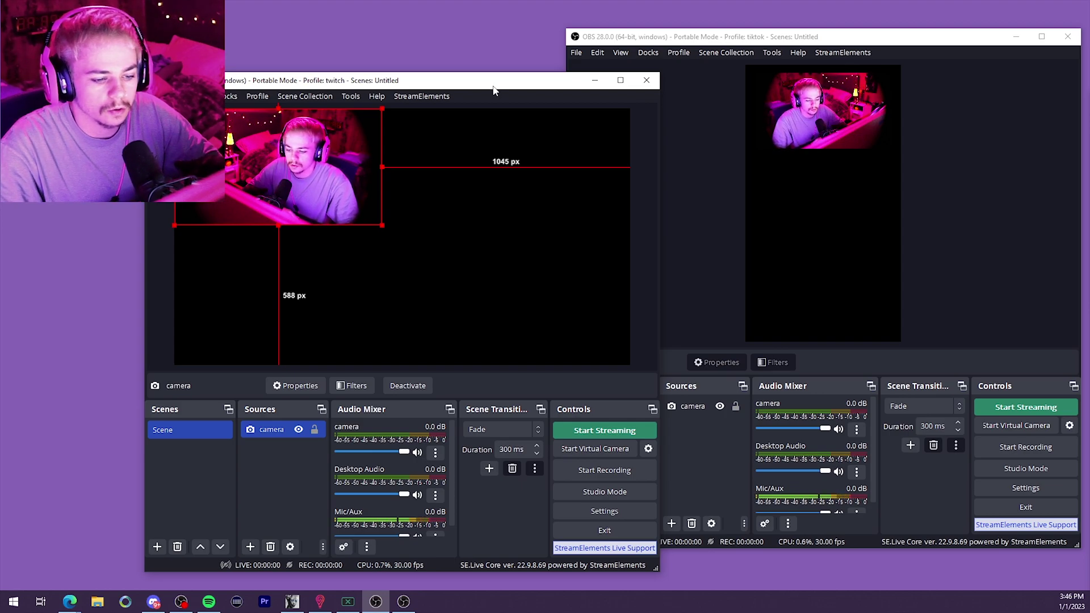
left_click_drag(479, 72, 480, 44)
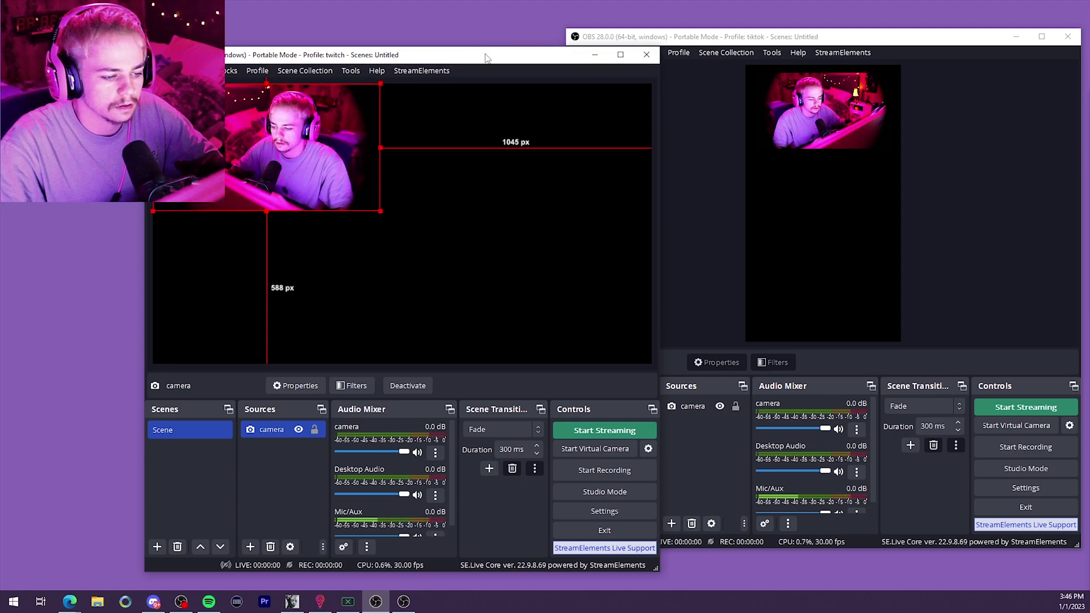
In tiktok, add a 'gameplay' Video Capture Device and position it below the camera
left_click(671, 523)
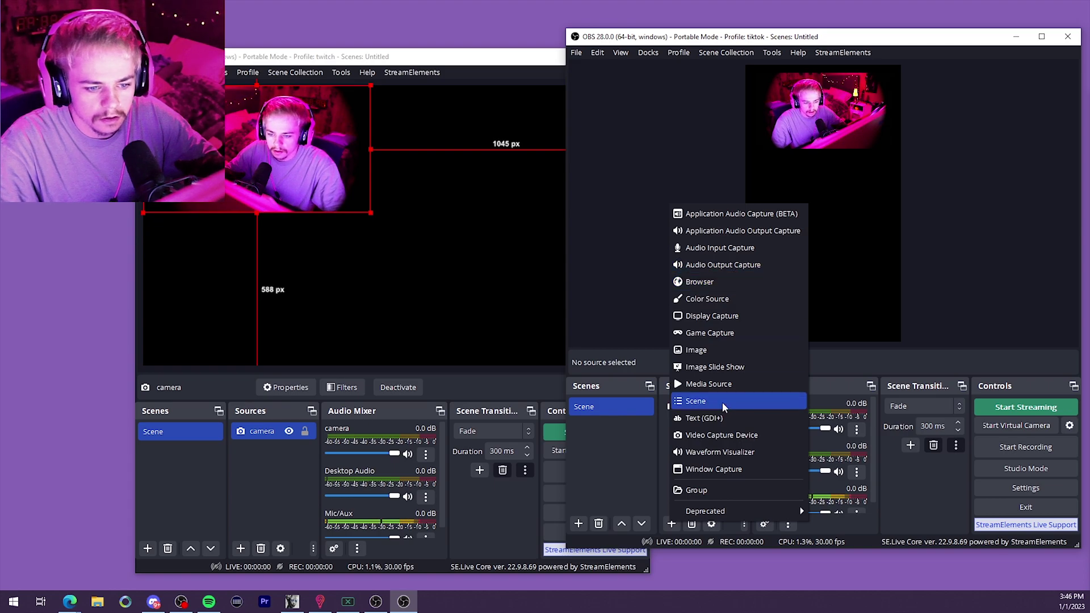
left_click(732, 435)
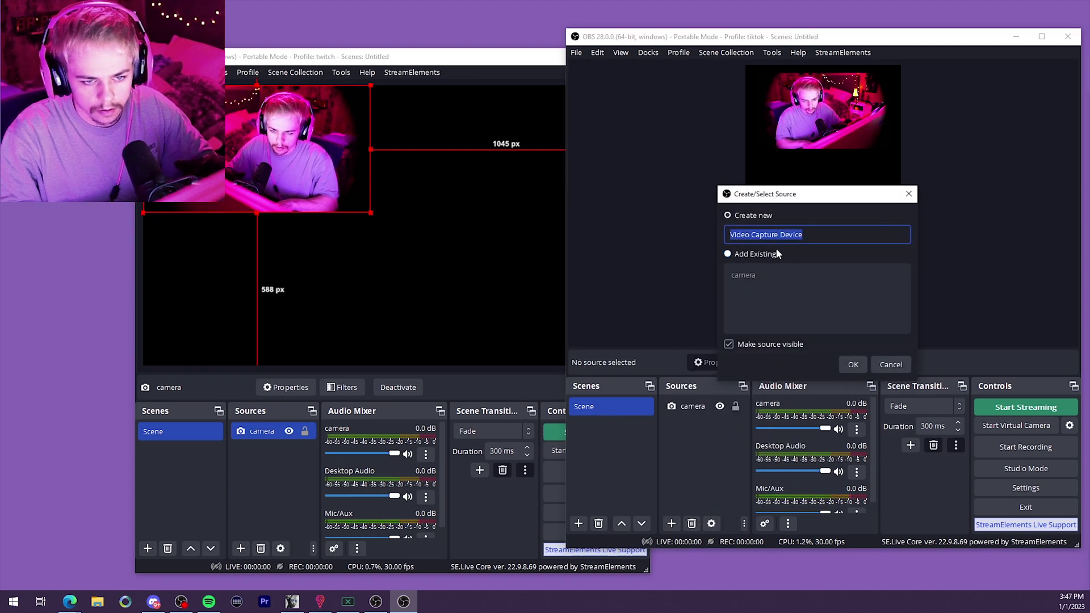
type("gameplay")
key("Return")
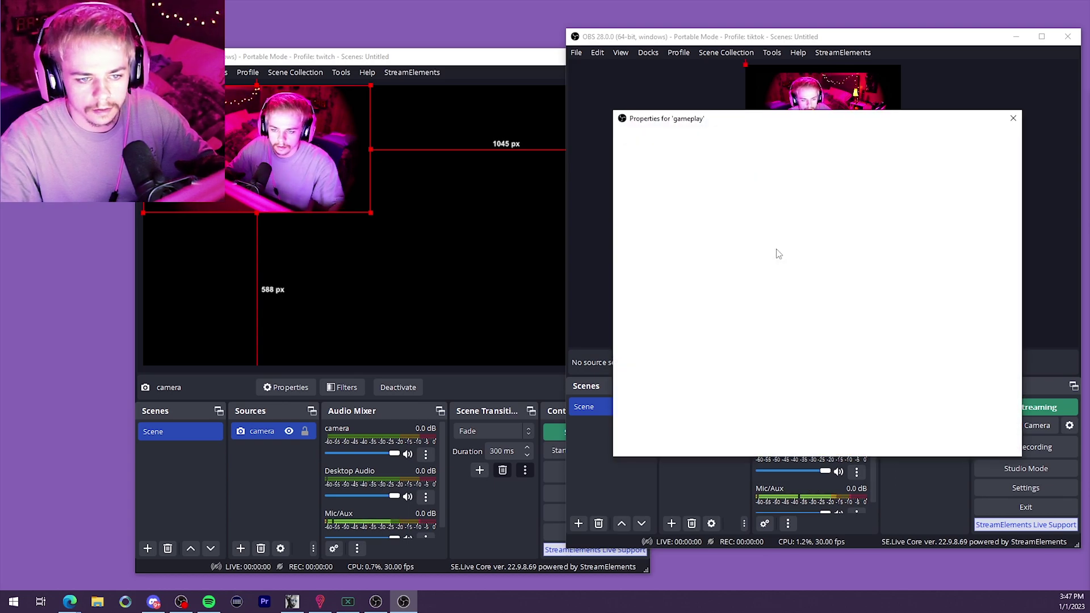
left_click(957, 440)
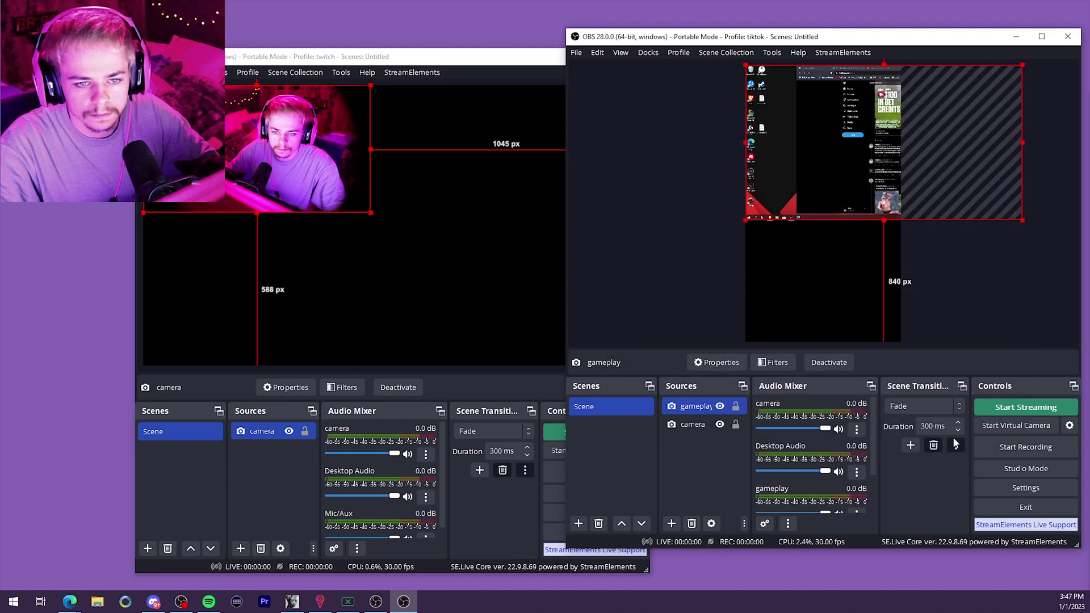
left_click_drag(866, 259, 812, 264)
mouse_move(804, 168)
left_mouse_down()
mouse_move(805, 142)
mouse_move(813, 170)
left_mouse_up()
left_click_drag(821, 238, 828, 231)
In twitch, add a 'gameplay' Video Capture Device and layer it beneath the camera
left_click(254, 440)
left_click(240, 549)
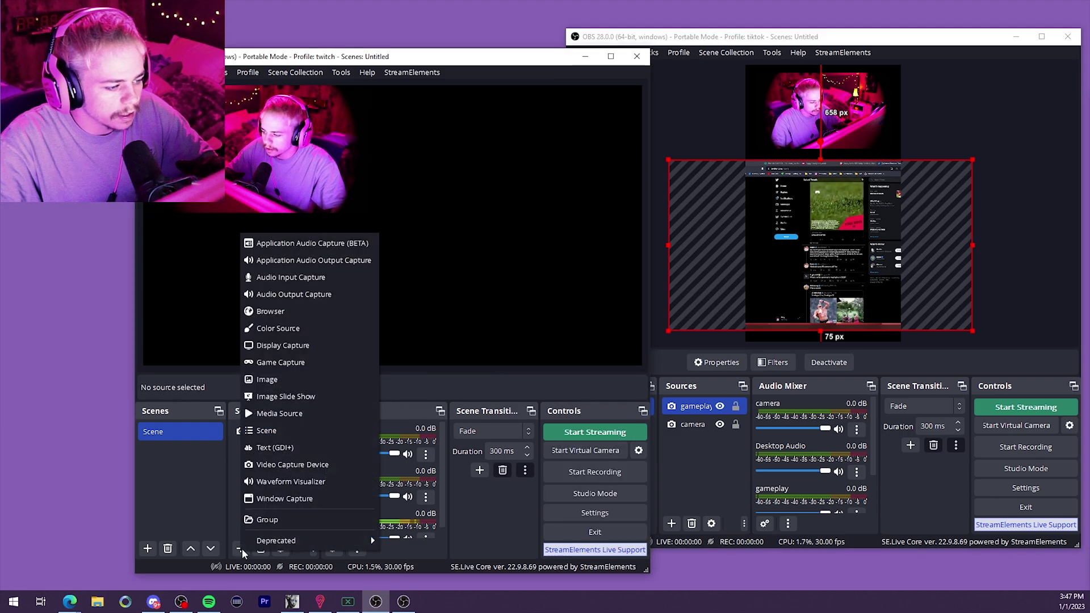
left_click(301, 464)
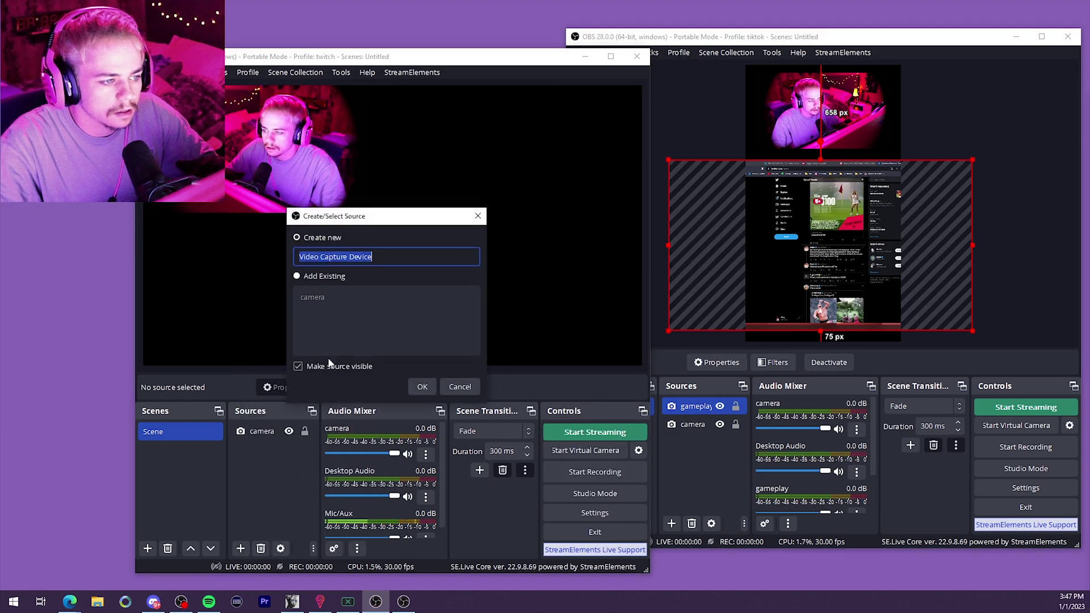
type("gameplay")
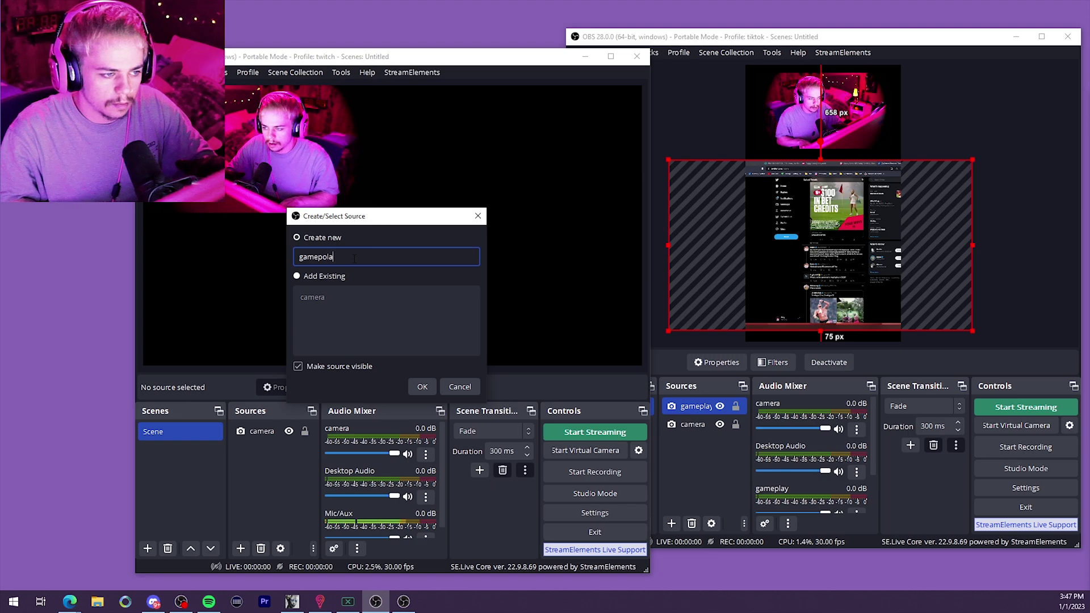
key("Return")
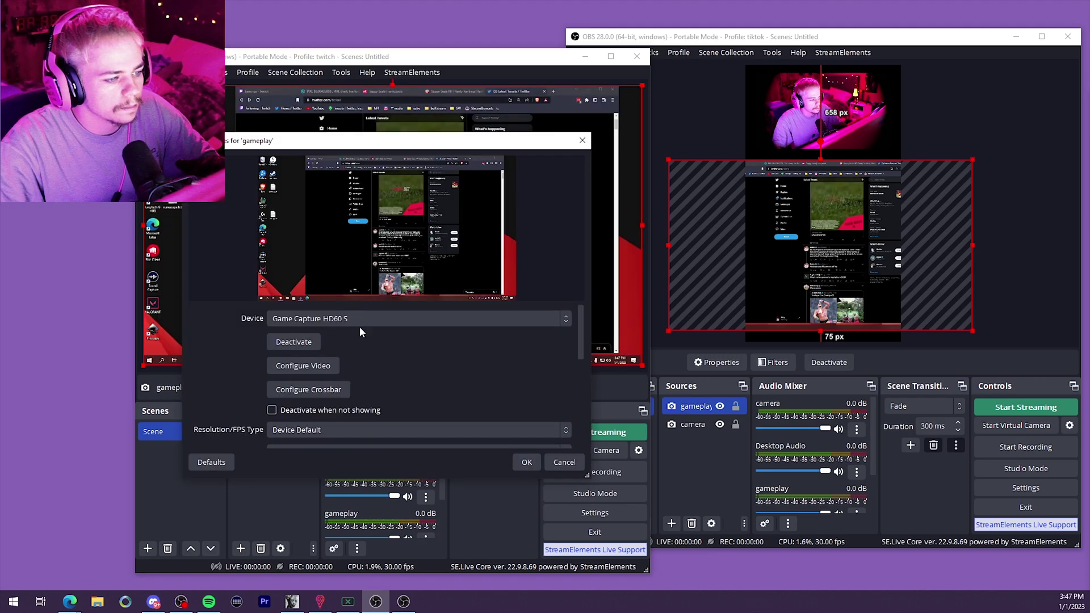
left_click(526, 462)
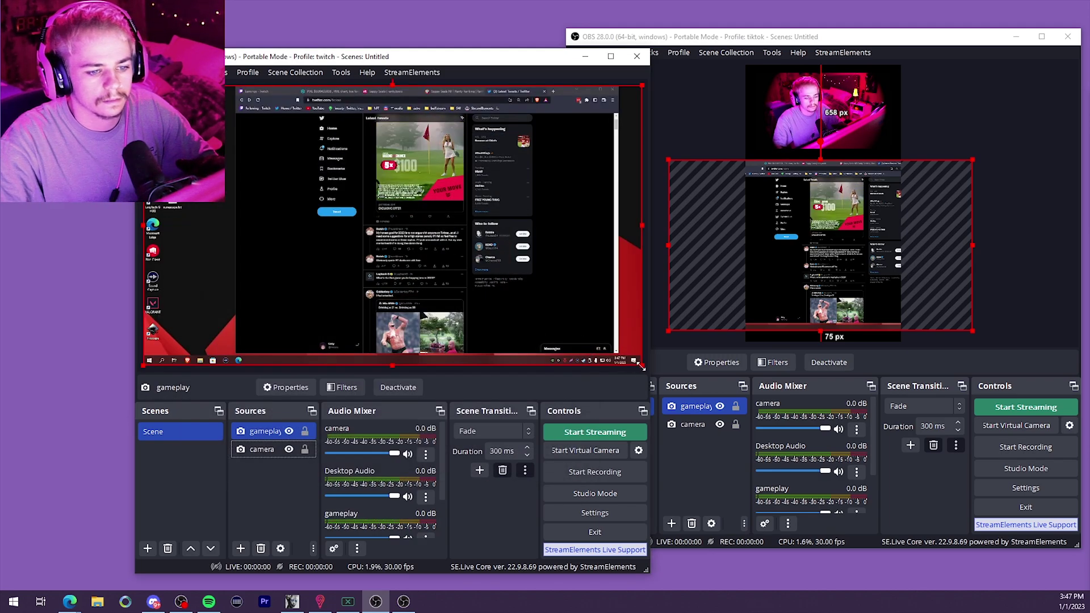
left_click_drag(265, 432, 271, 462)
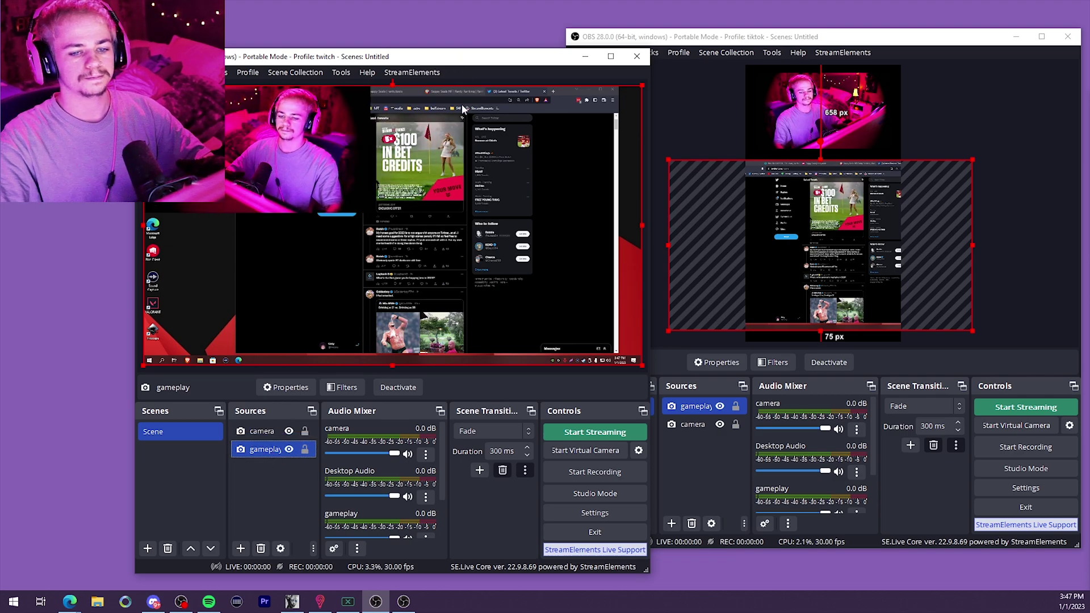
left_click(659, 131)
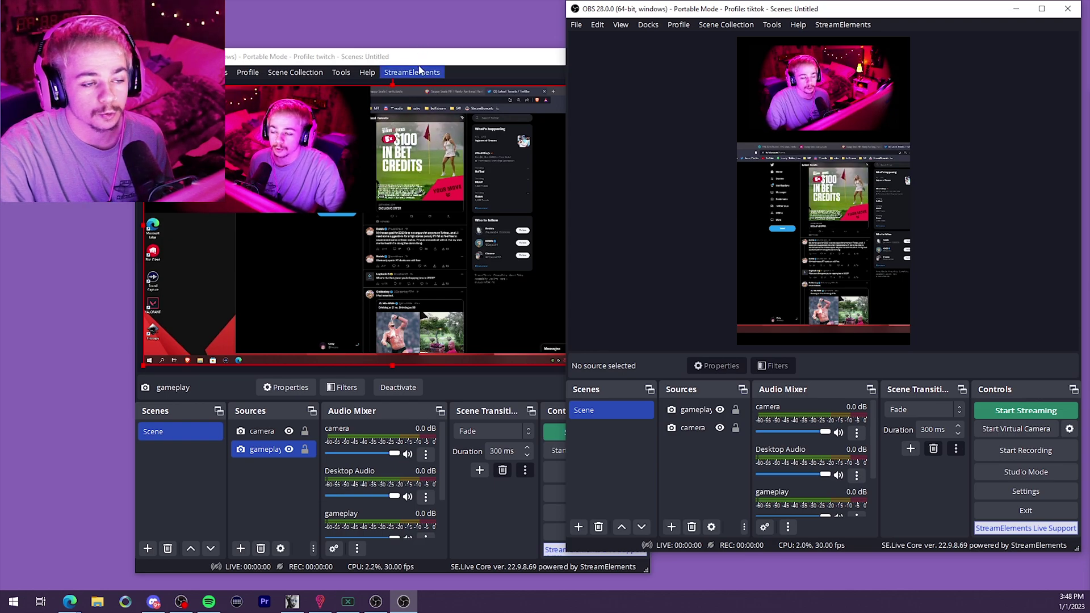
Review tiktok's Output settings, keeping the NVENC encoder and Quality preset, then check Audio and Video
left_click(574, 25)
left_click(590, 78)
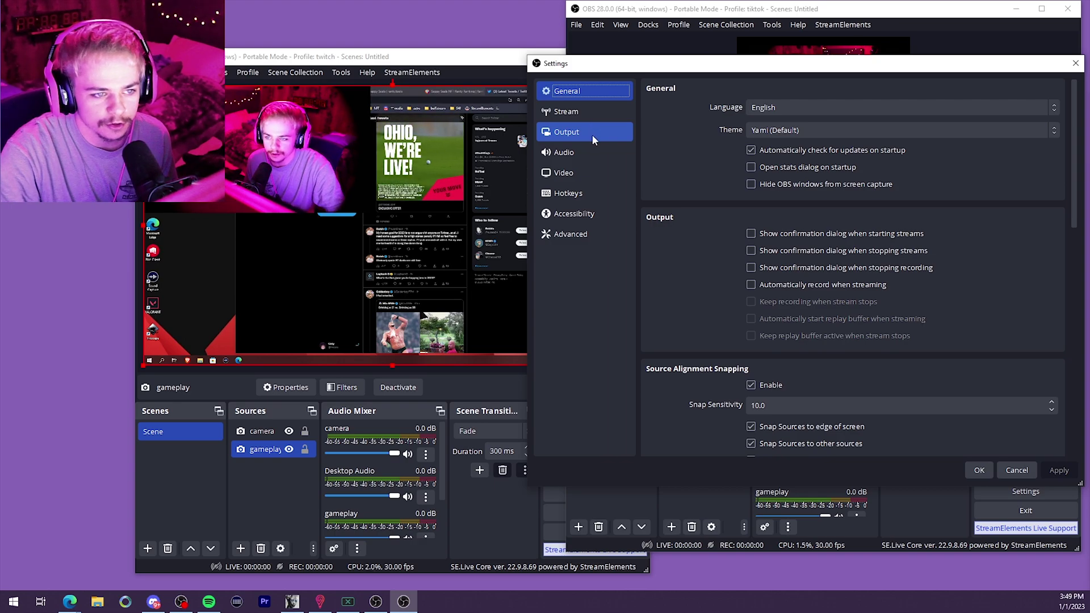
left_click(592, 135)
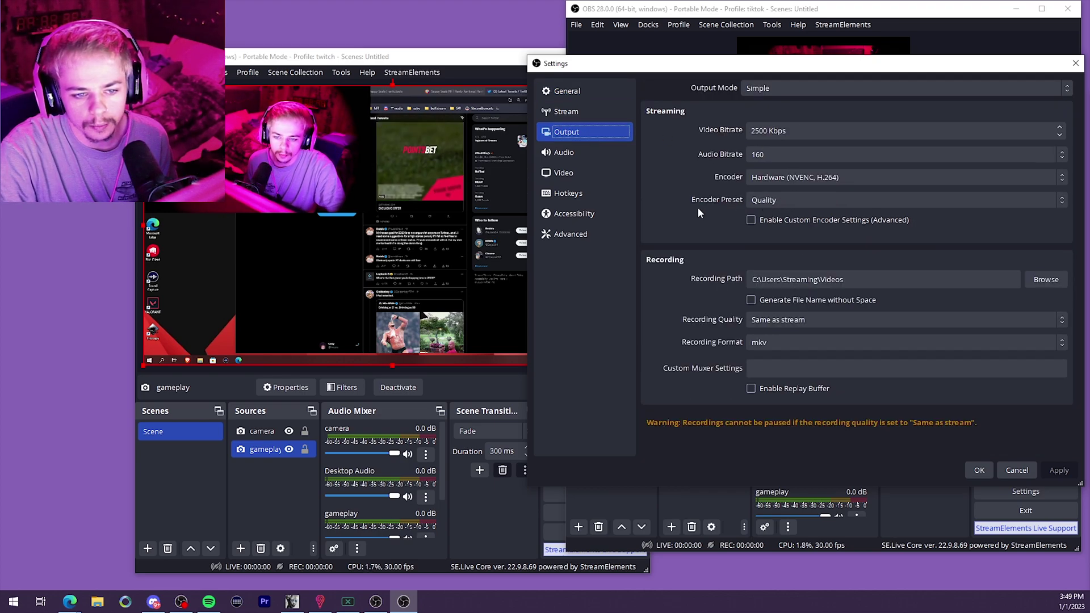
left_click(798, 198)
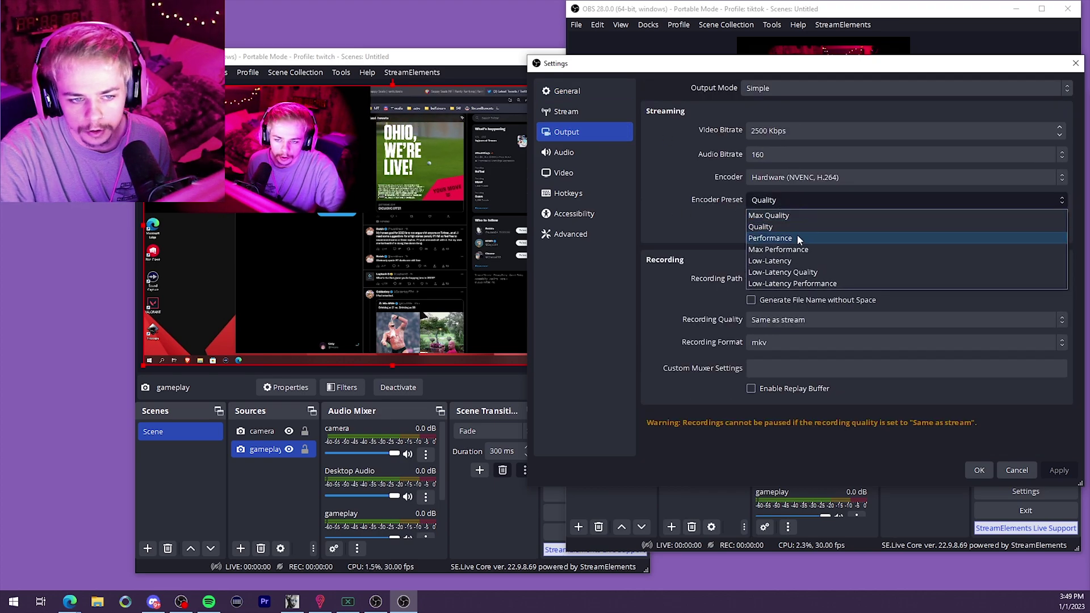
left_click(661, 198)
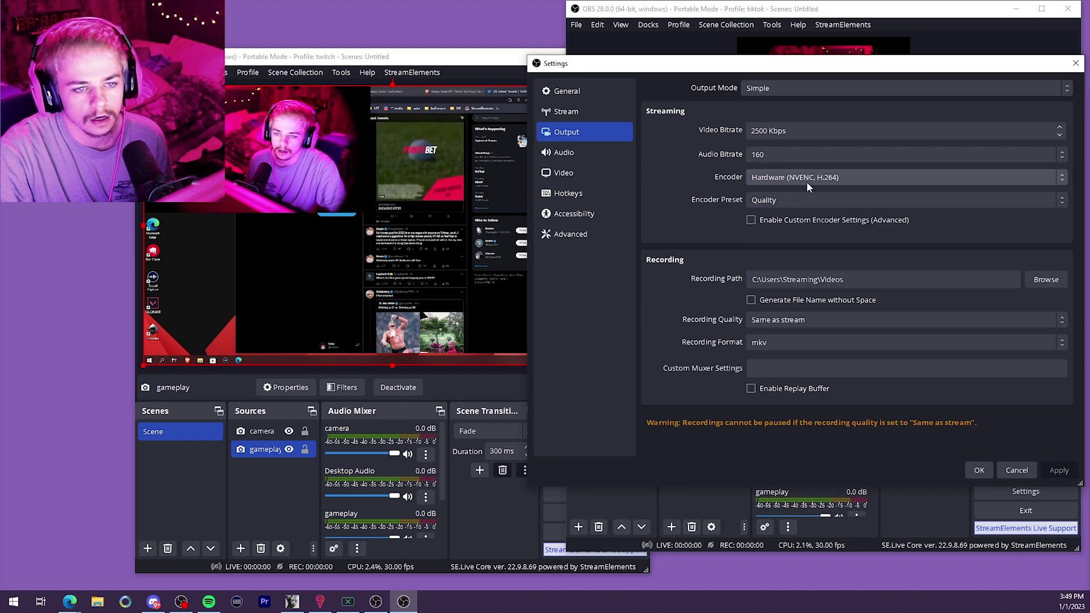
left_click(806, 181)
left_click(676, 178)
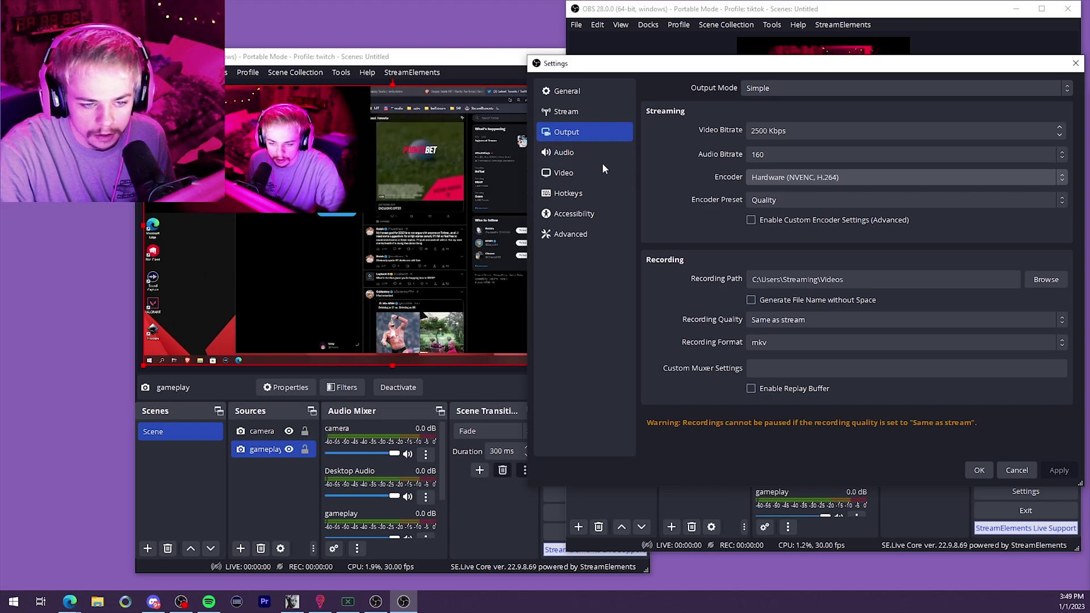
left_click(578, 153)
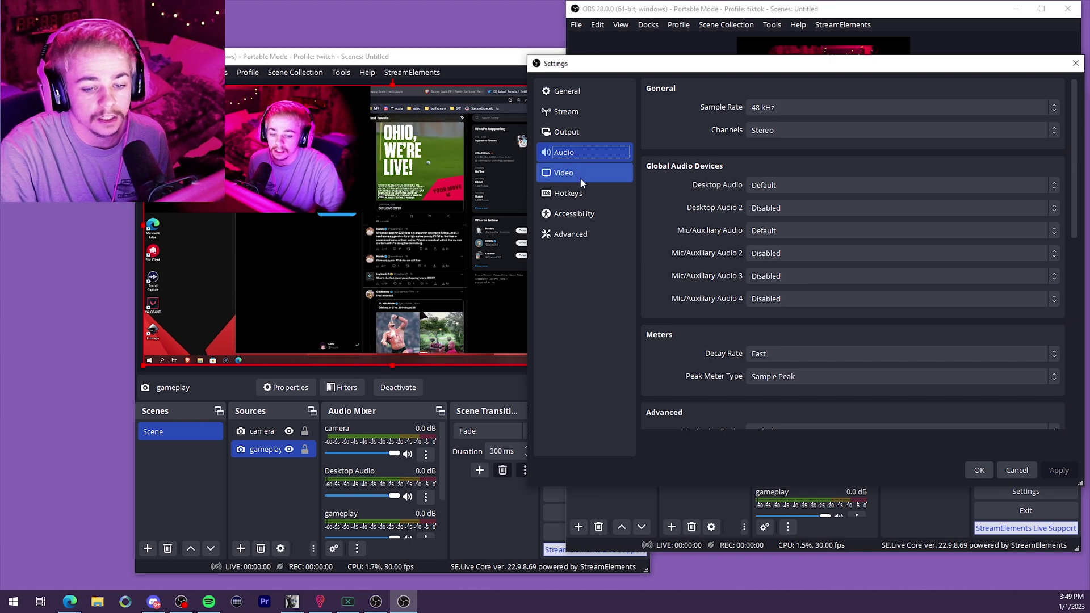
left_click(580, 173)
Close the tiktok Settings dialog
key("Escape")
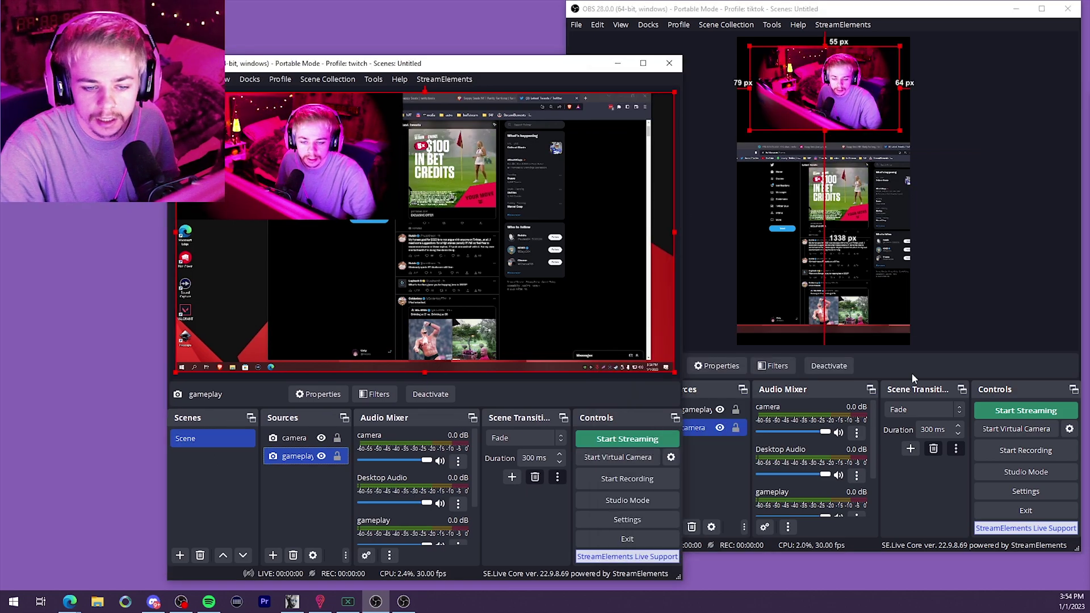
Create a new scene named 'fullcam' in the twitch instance
right_click(197, 461)
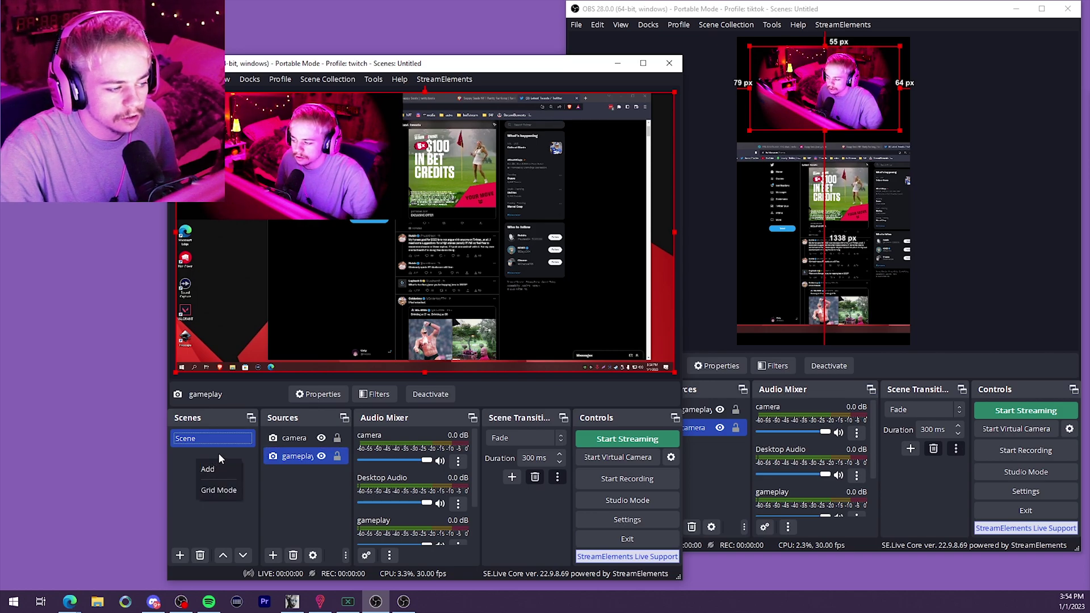
left_click(208, 469)
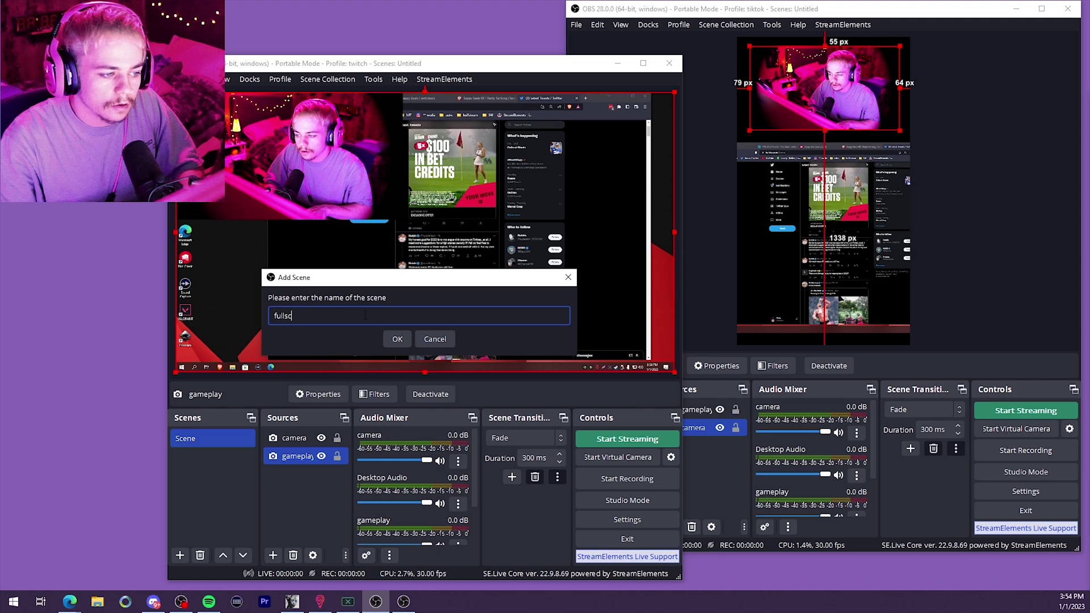
type("fullcam")
key("Return")
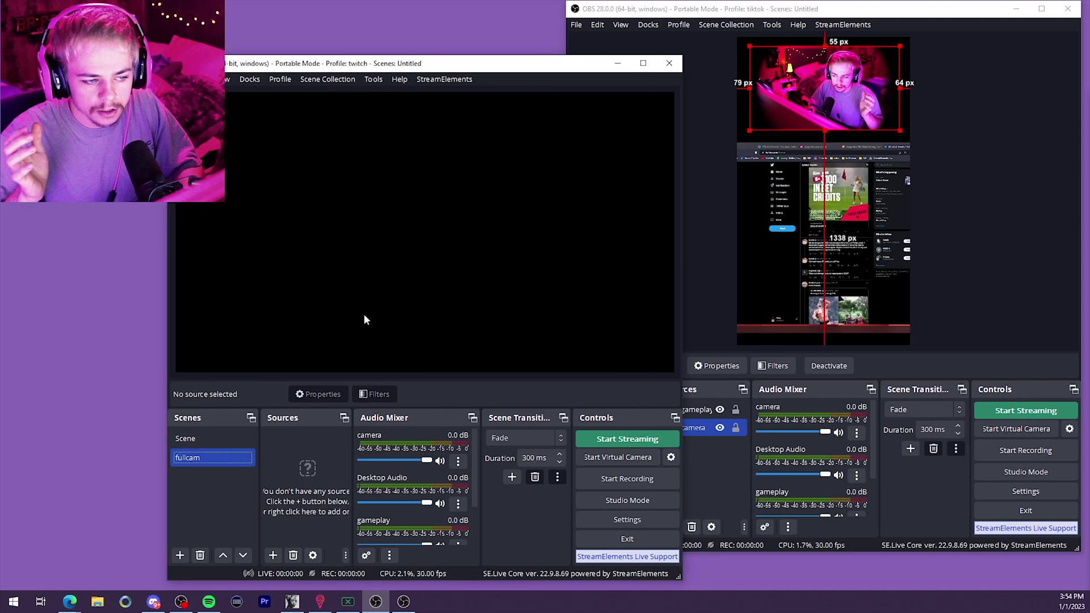
Add the existing 'camera' source to the fullcam scene
right_click(285, 448)
mouse_move(332, 457)
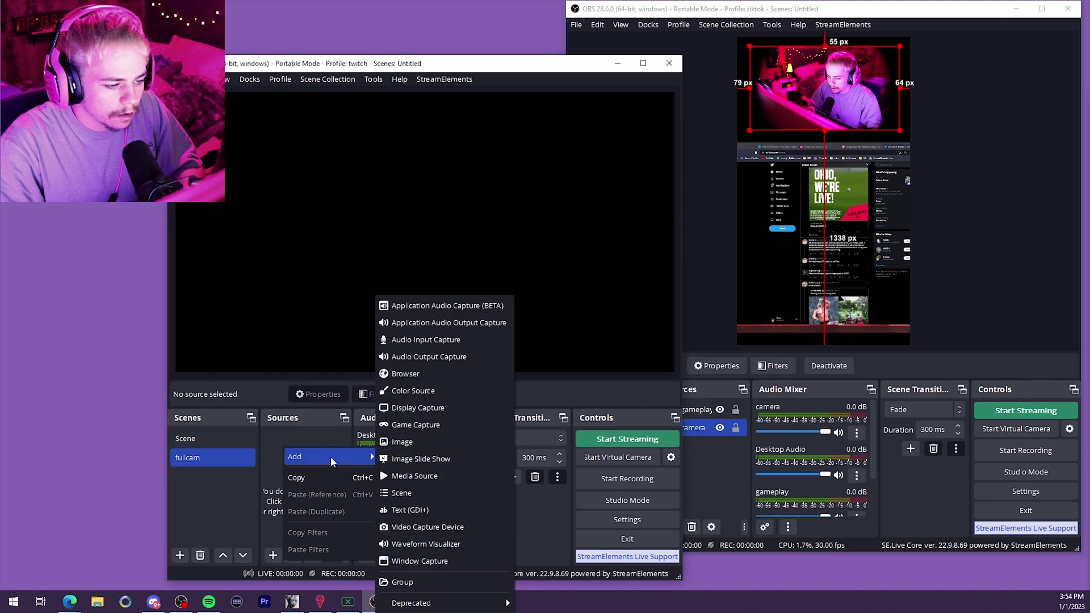
left_click(454, 526)
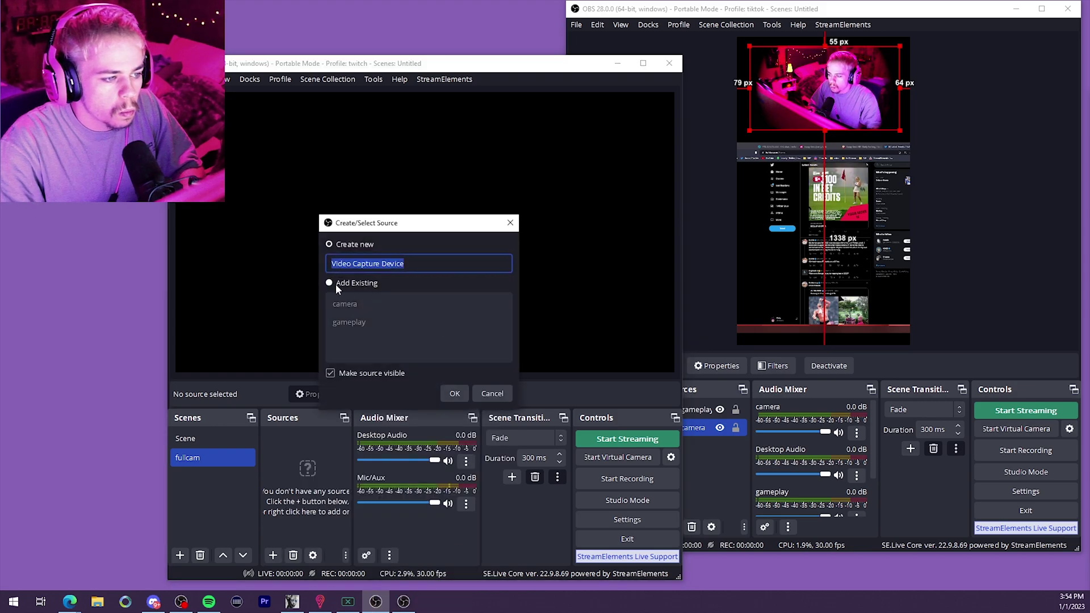
left_click(346, 304)
left_click(454, 392)
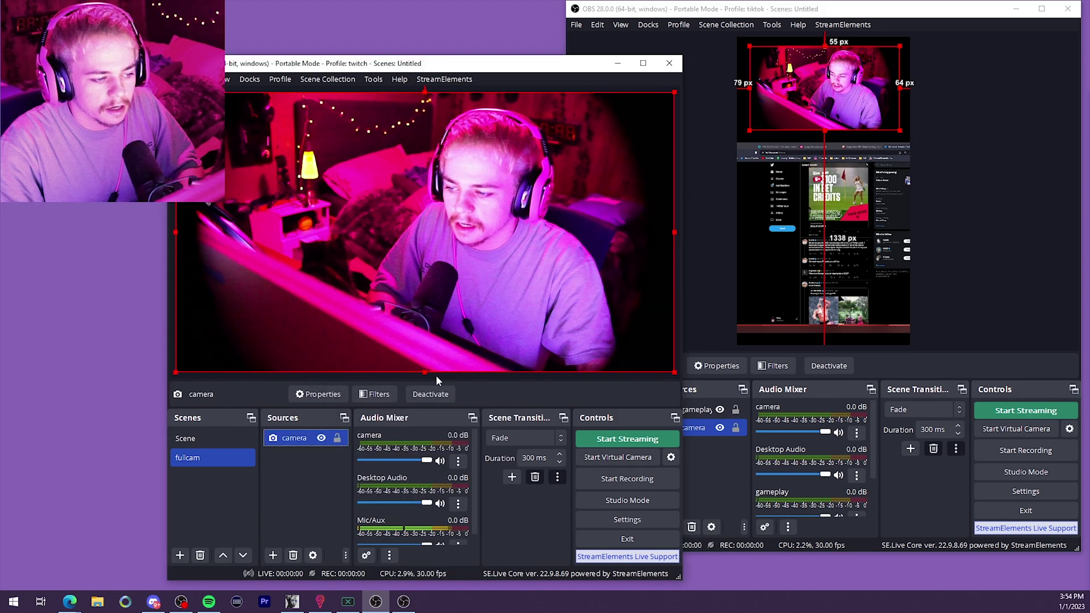
Set the virtual camera Output Type to Scene with fullcam selected, then start it
left_click(671, 458)
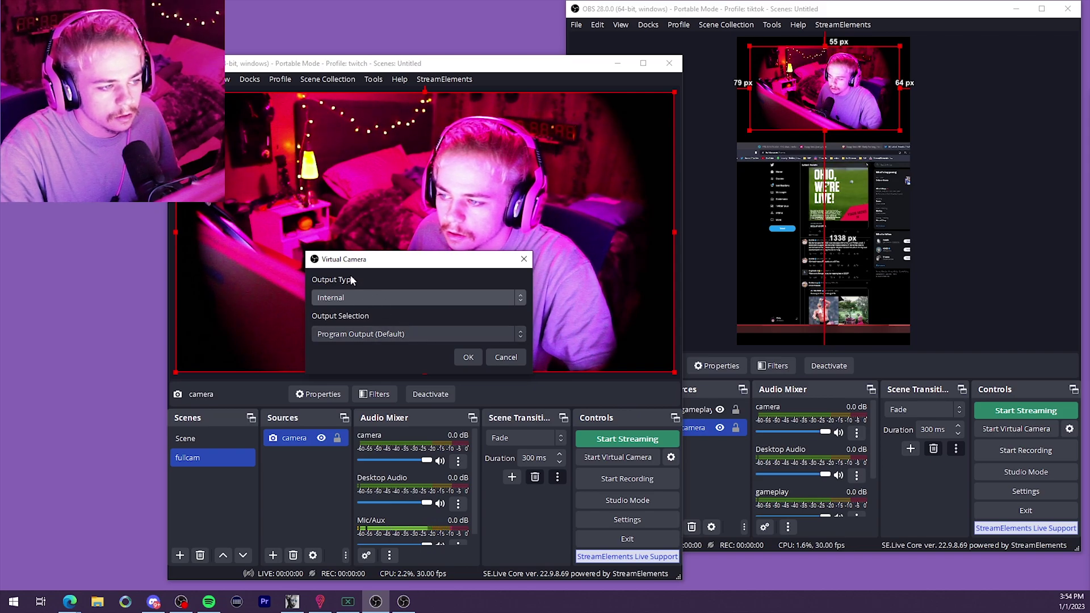
left_click(365, 295)
left_click(342, 322)
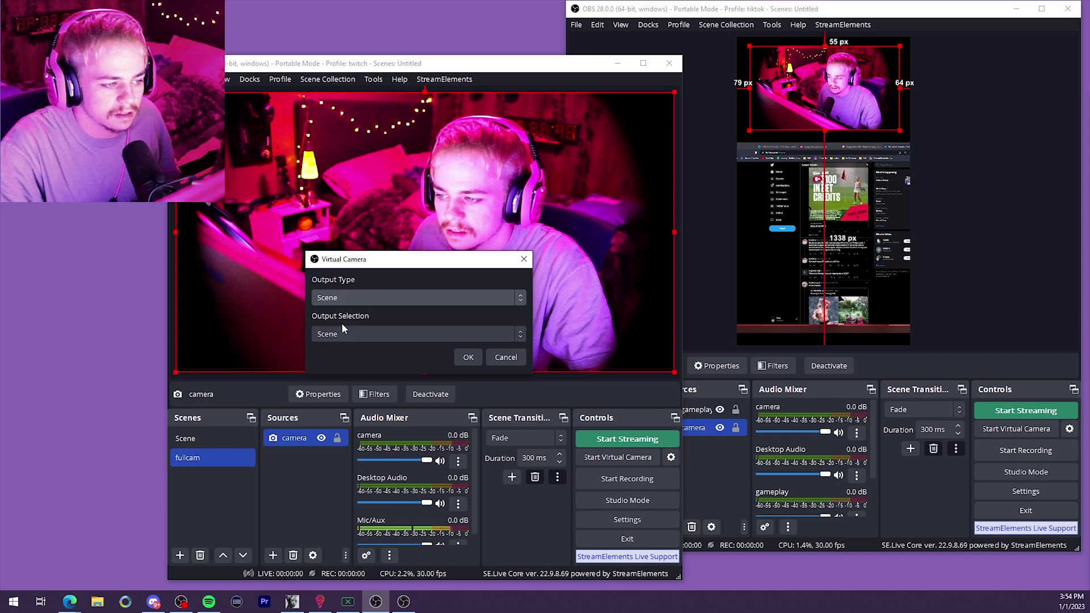
left_click(349, 337)
left_click(359, 351)
left_click(468, 358)
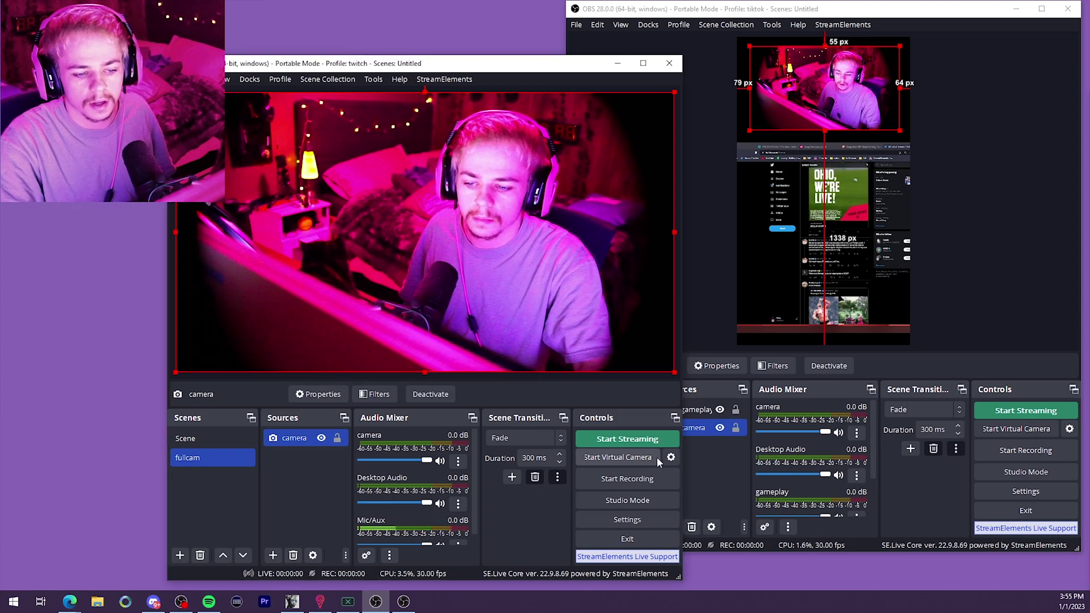
left_click(624, 458)
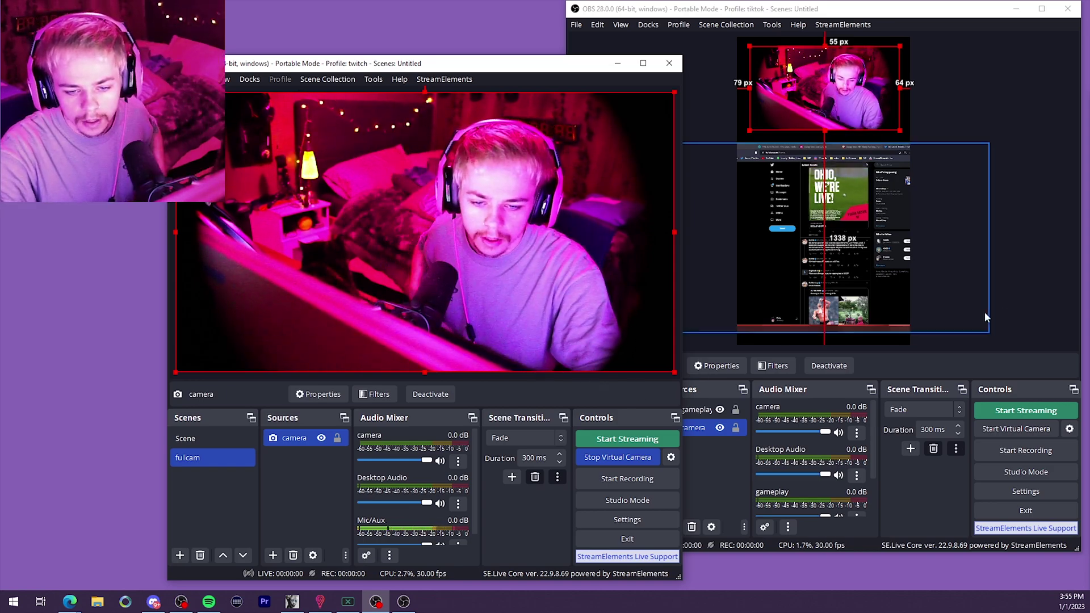
In tiktok, add a Video Capture Device using OBS Virtual Camera and center it on the canvas
left_click(711, 456)
right_click(689, 450)
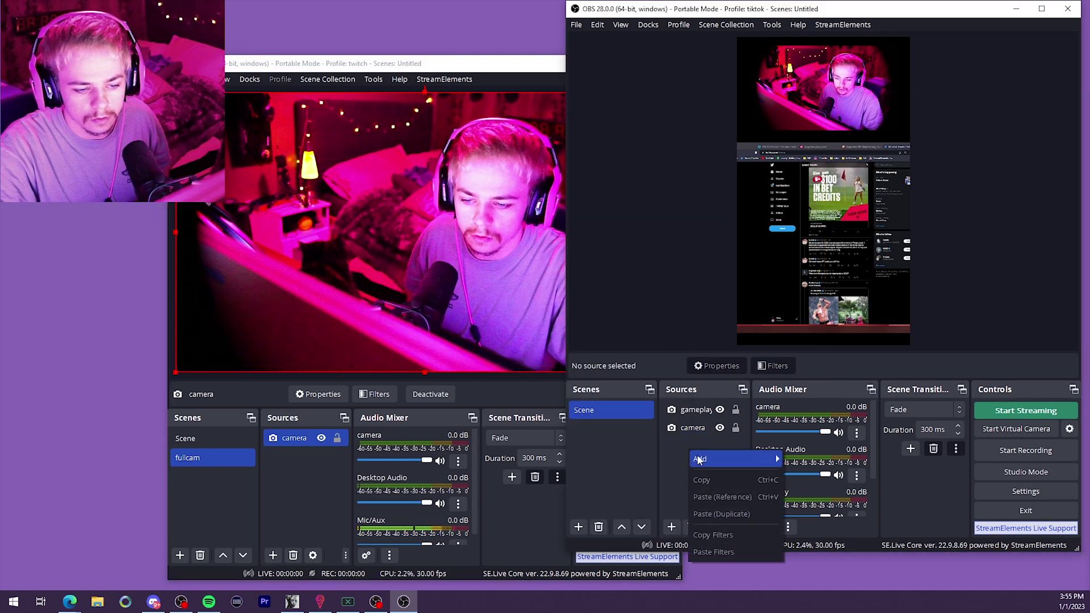
mouse_move(712, 464)
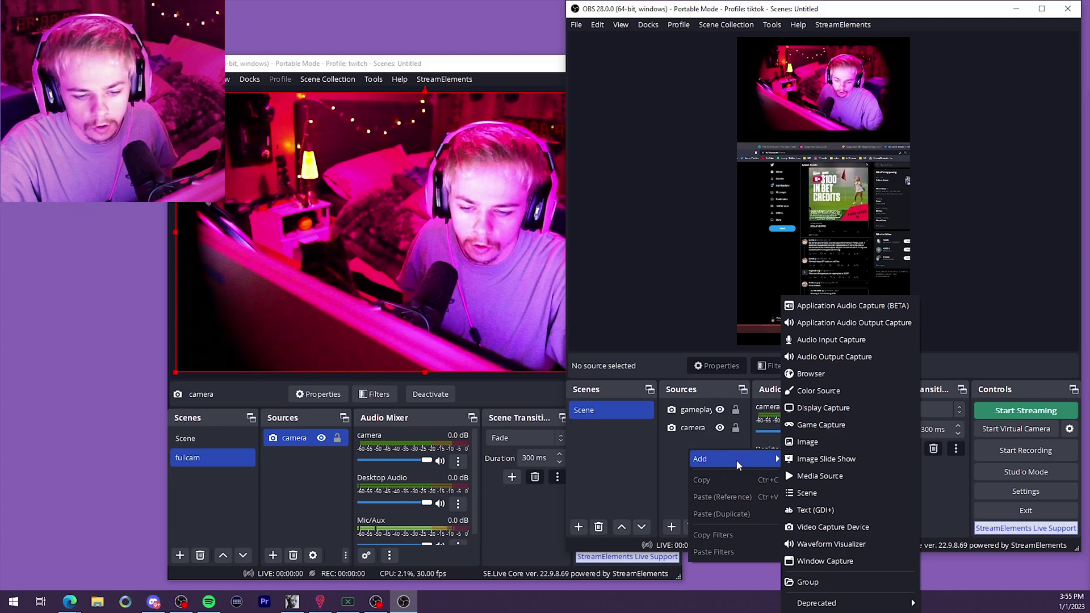
left_click(857, 525)
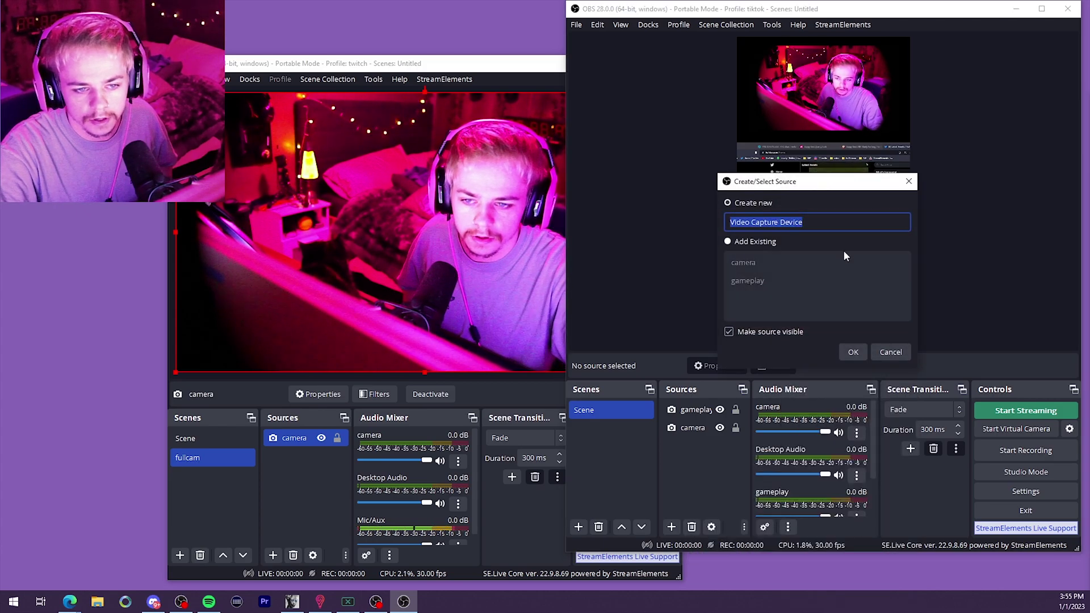
key("Return")
left_click(786, 283)
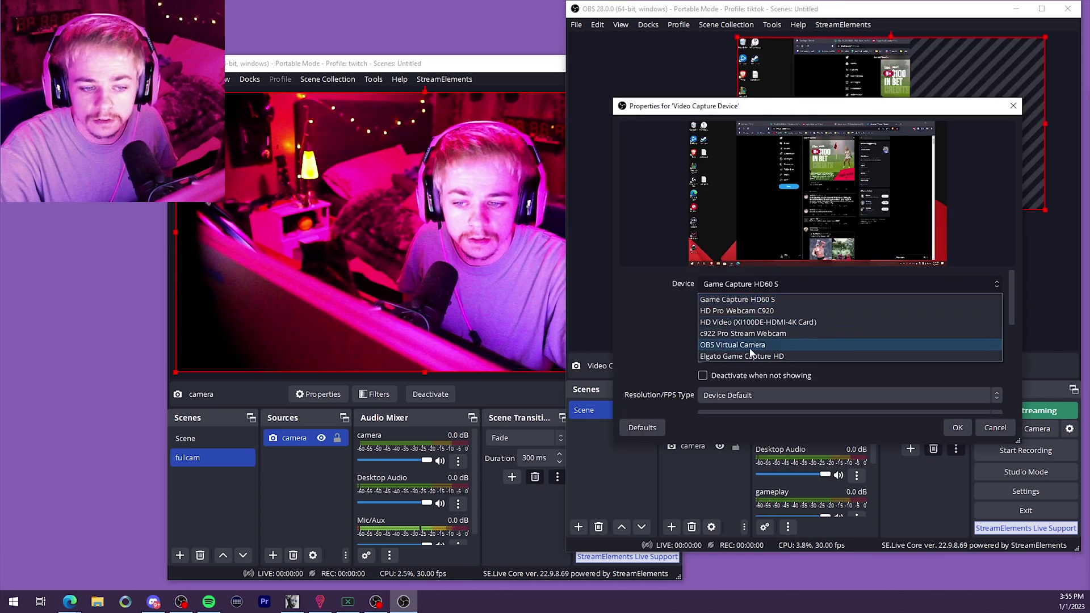
left_click(780, 346)
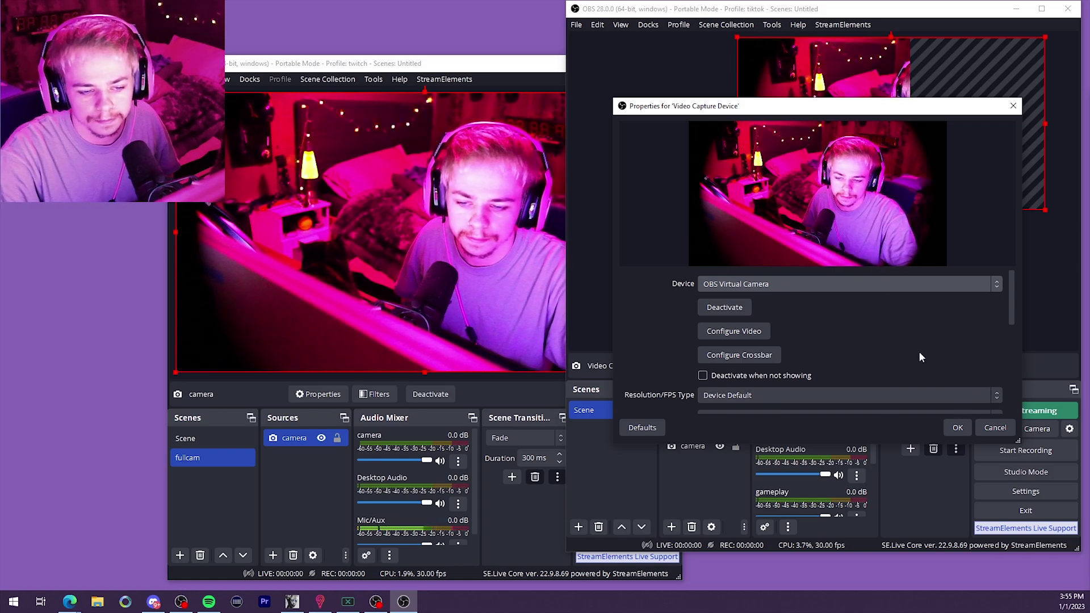
left_click(958, 428)
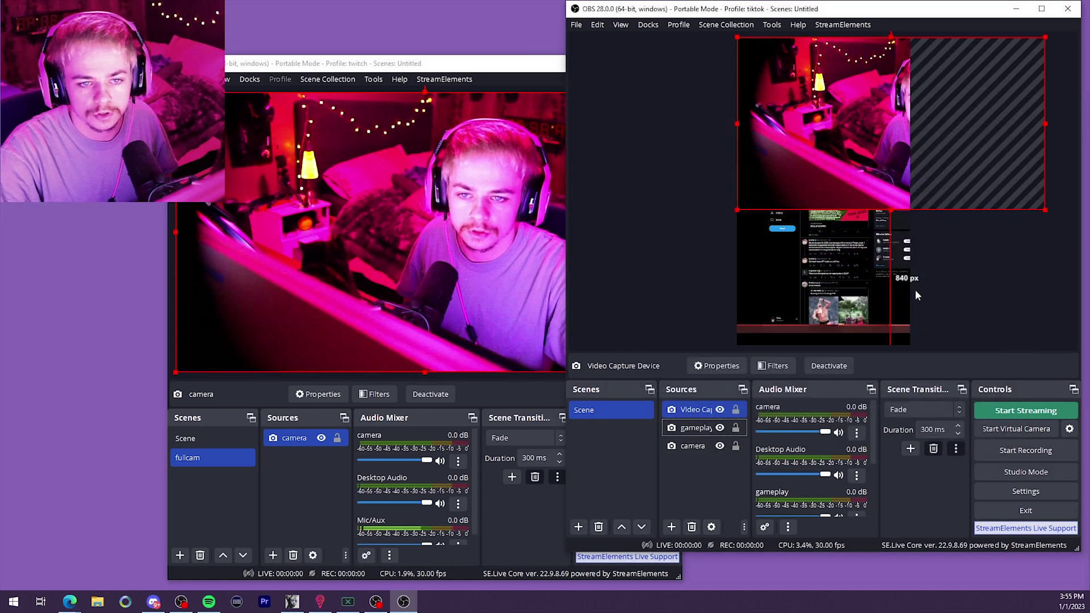
left_click_drag(994, 141, 917, 231)
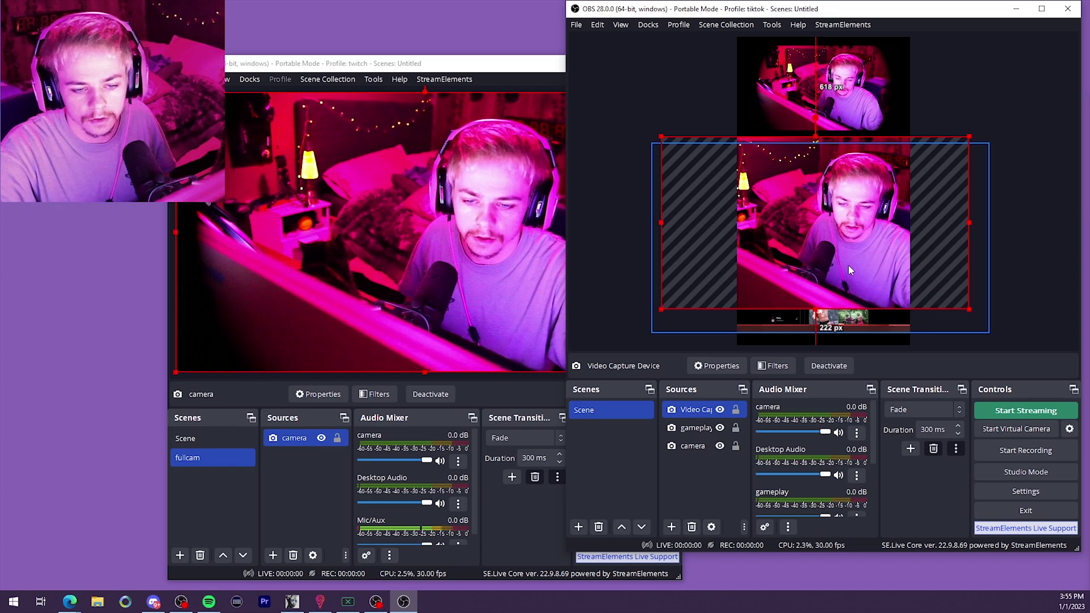
Hide the Video Capture Device source in the tiktok instance's Sources list
left_click(1011, 307)
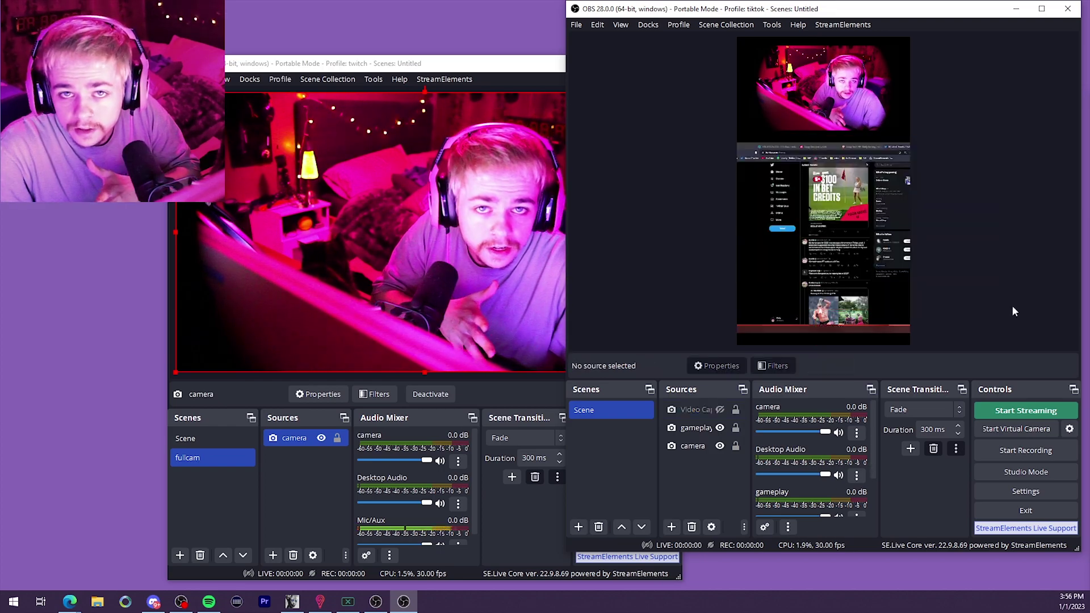